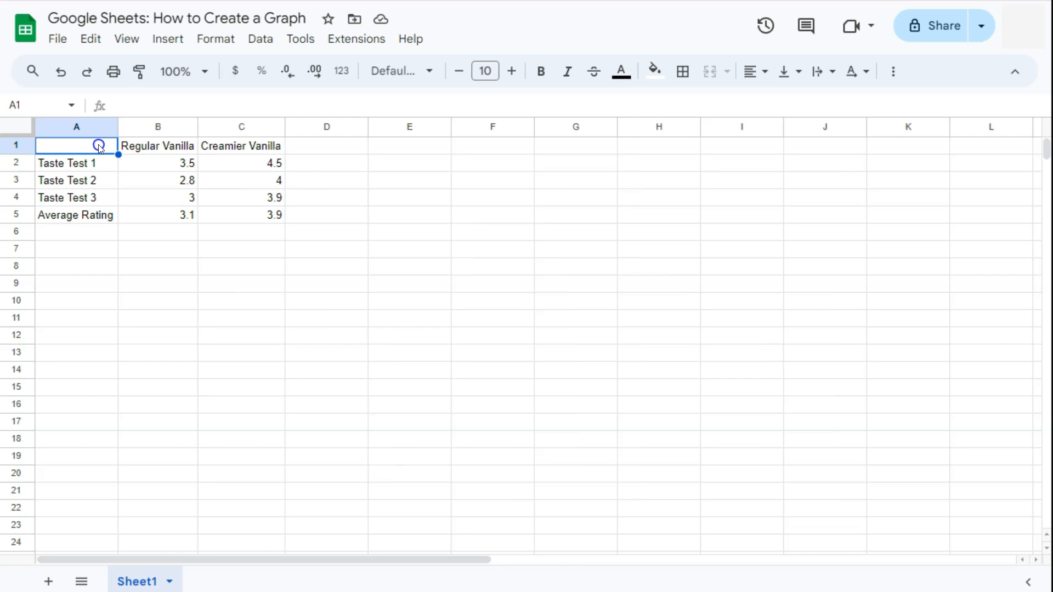
- Examine the taste test table in A1:C5, including its vanilla headers, row labels and rating values
drag(96, 145, 235, 214)
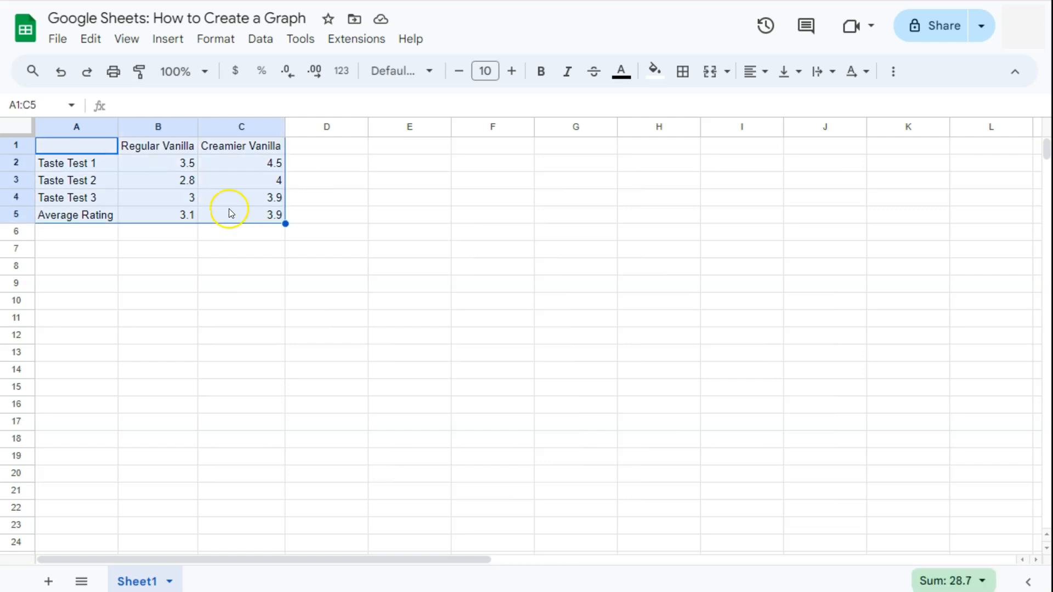
drag(135, 146, 227, 144)
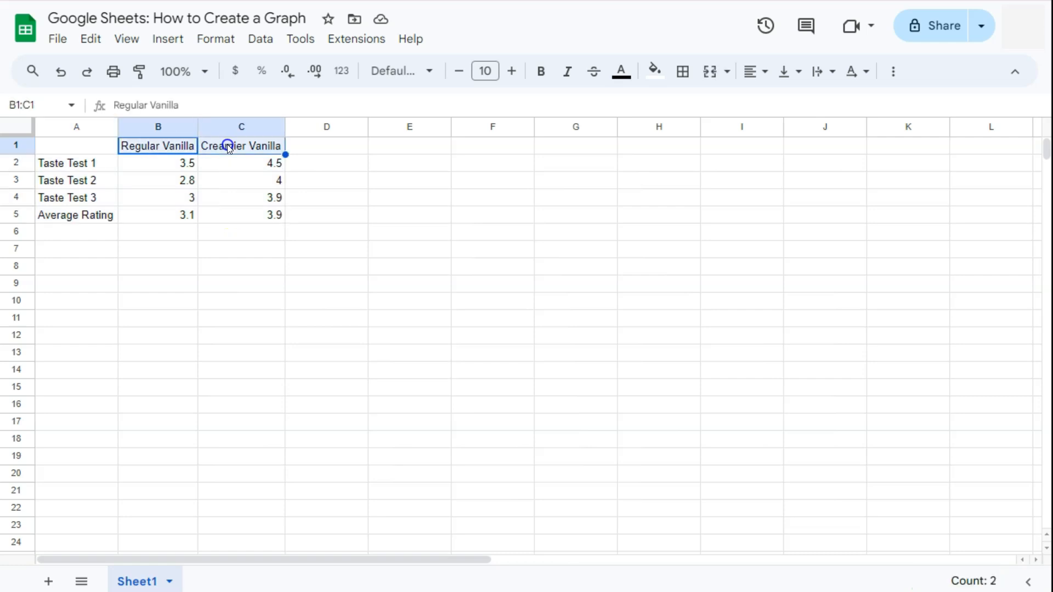
click(77, 163)
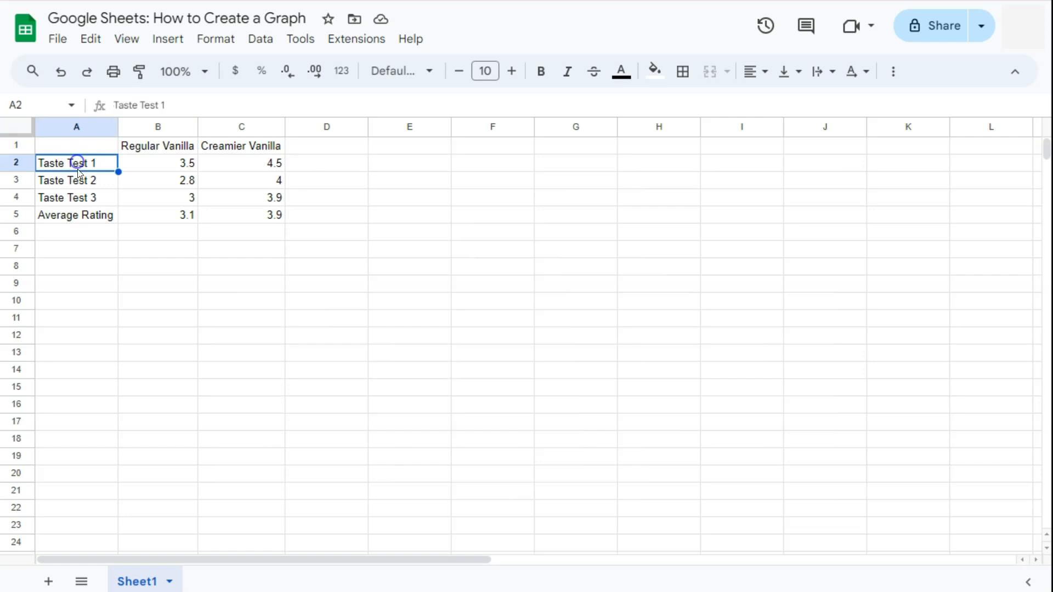
click(82, 184)
click(88, 196)
drag(160, 163, 233, 219)
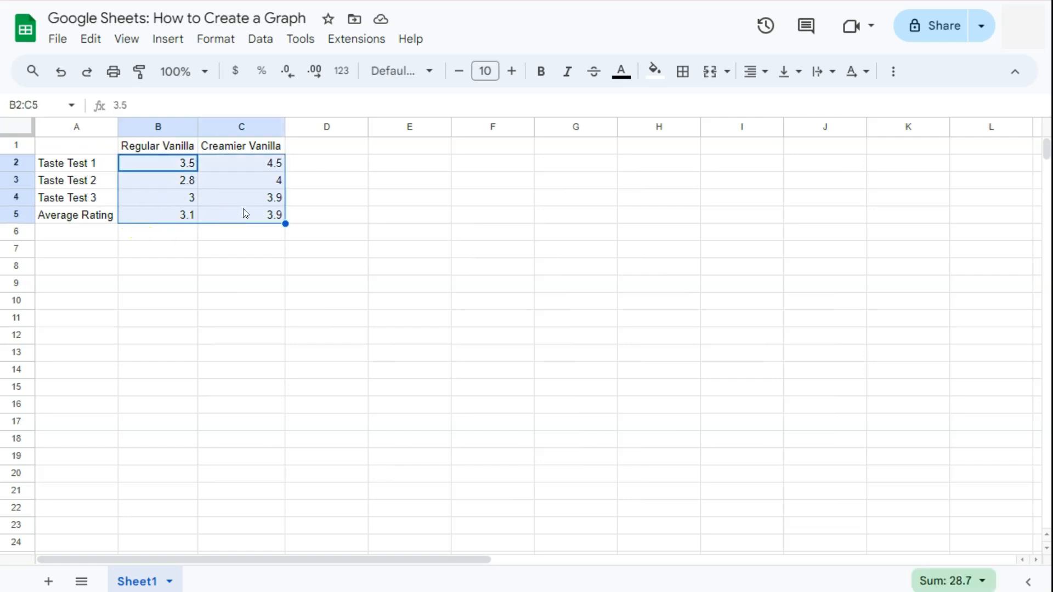
drag(90, 147, 263, 212)
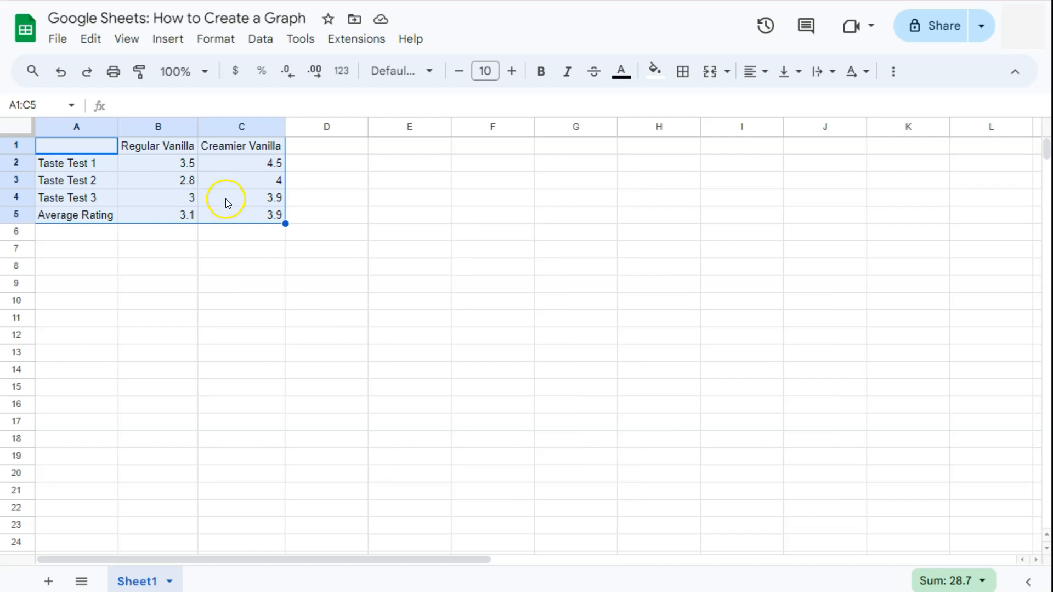
- Copy the range A1:C5 and paste it transposed starting at cell A8
click(111, 154)
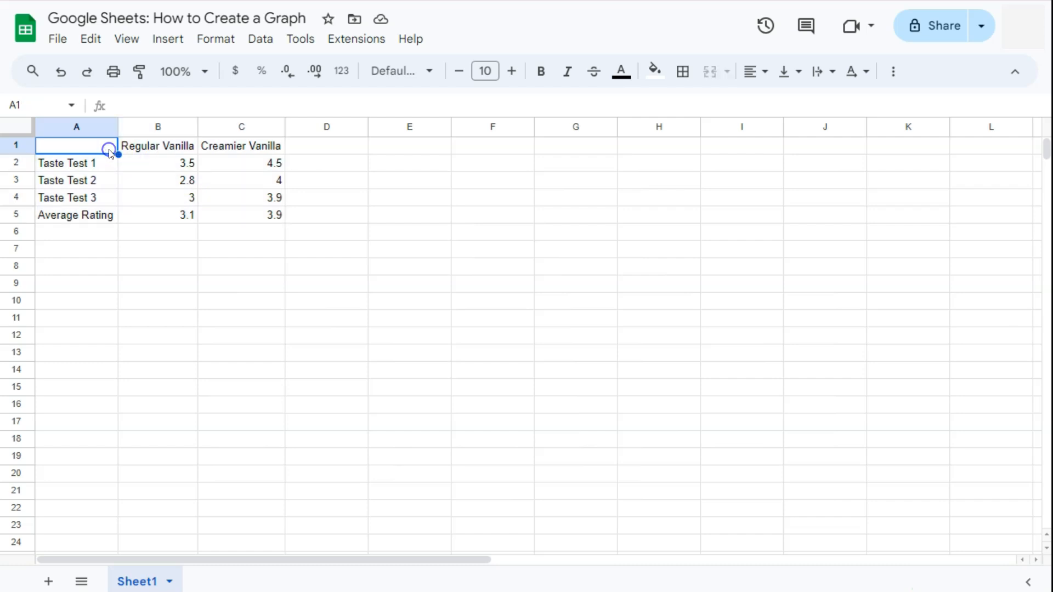
drag(111, 154, 234, 216)
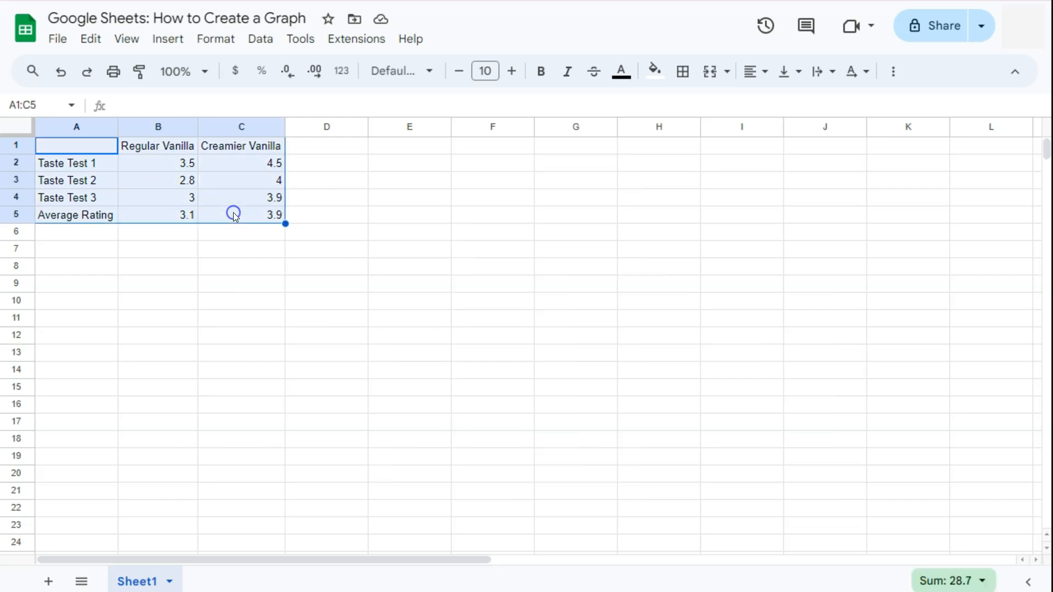
key(ctrl+c)
right_click(80, 265)
click(150, 164)
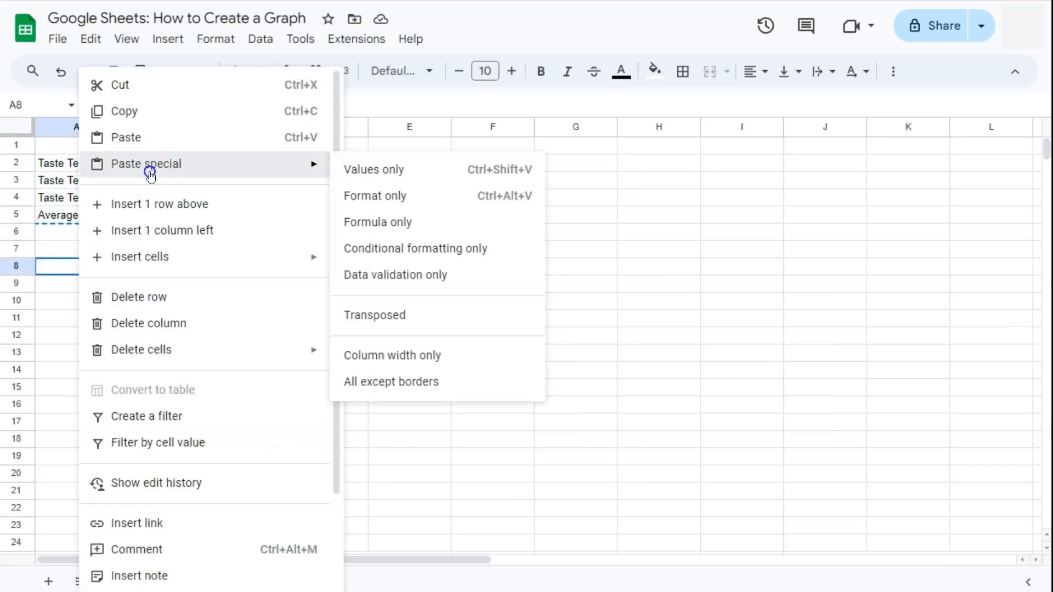
click(365, 315)
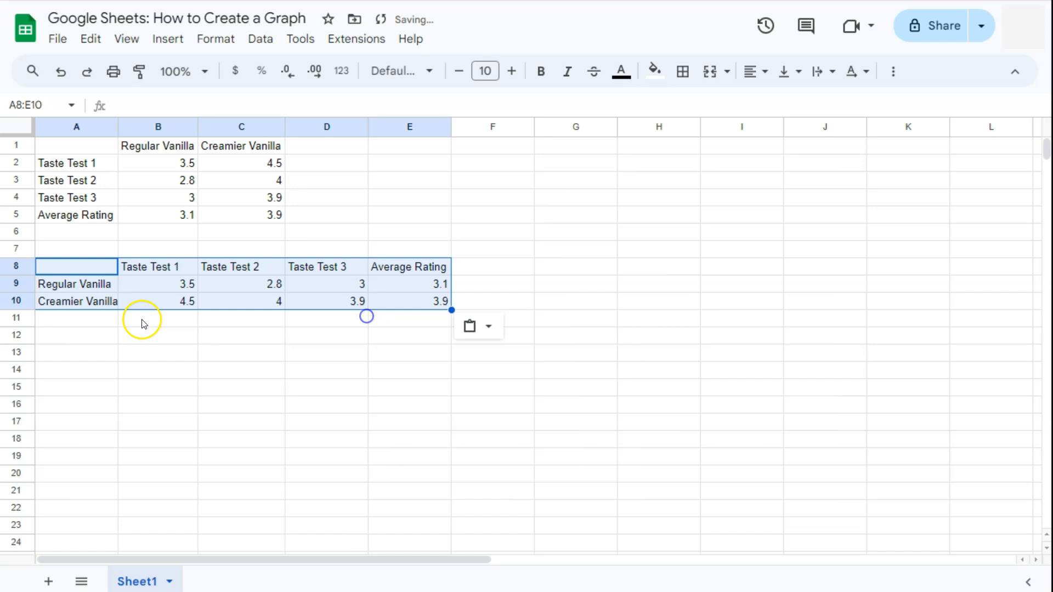
click(112, 338)
drag(99, 267, 399, 298)
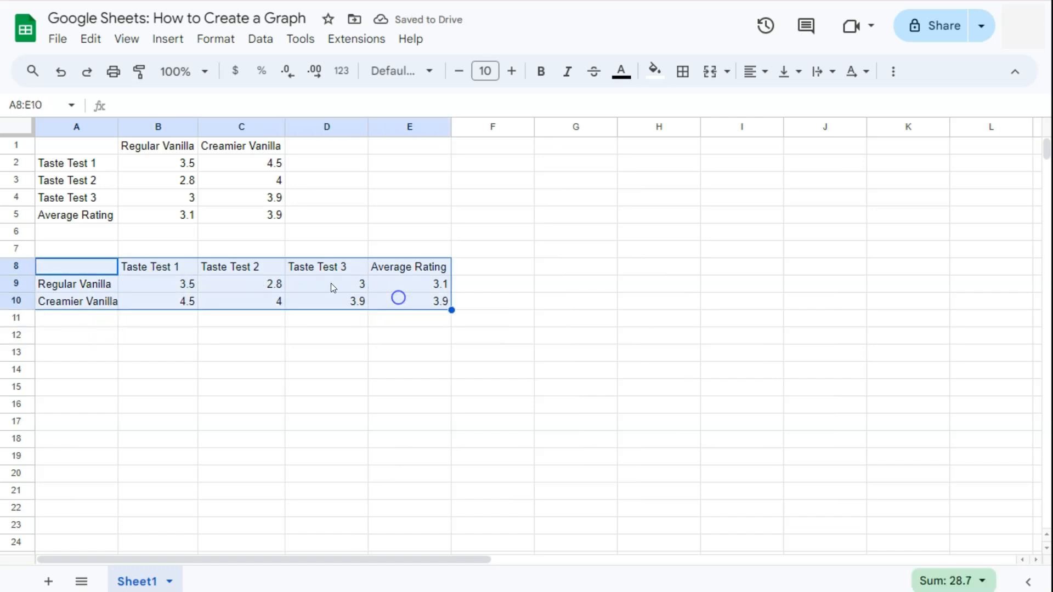
drag(106, 152, 252, 209)
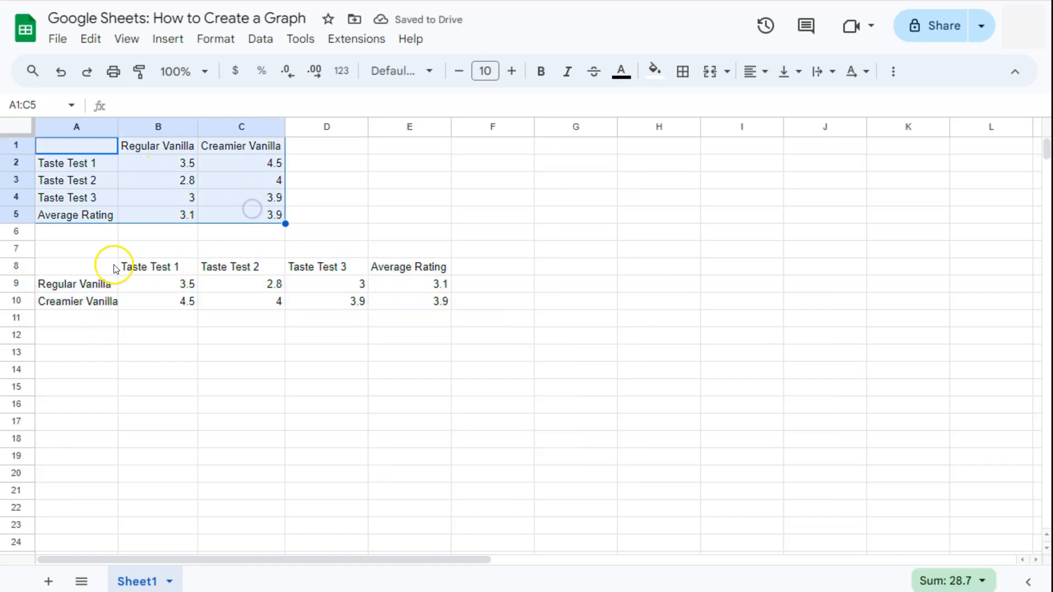
- Try inserting a chart from the original table in A1:C5 and undo the insertion
click(93, 148)
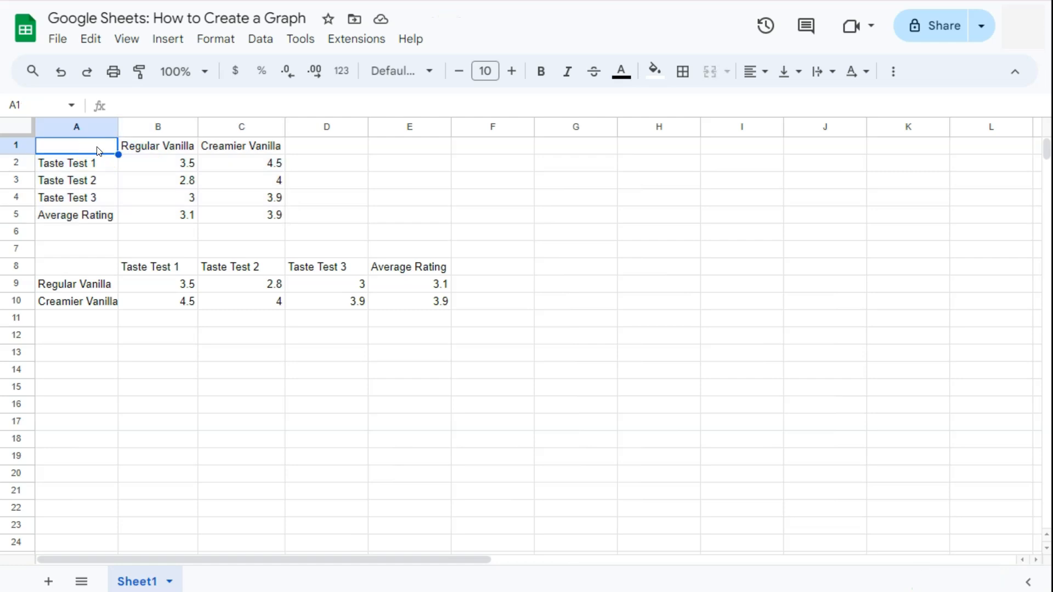
drag(97, 148, 230, 215)
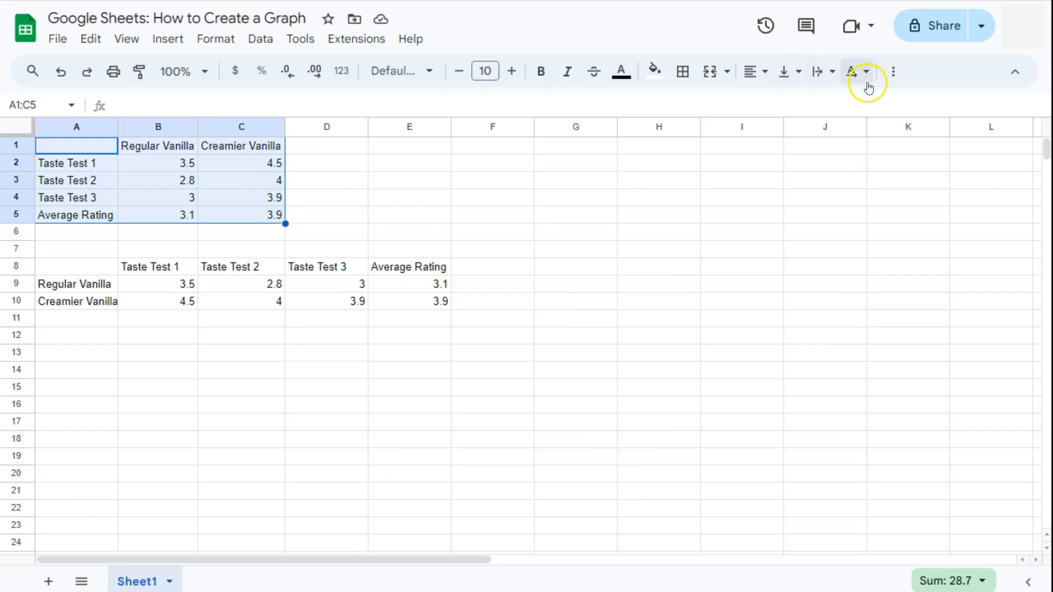
click(892, 72)
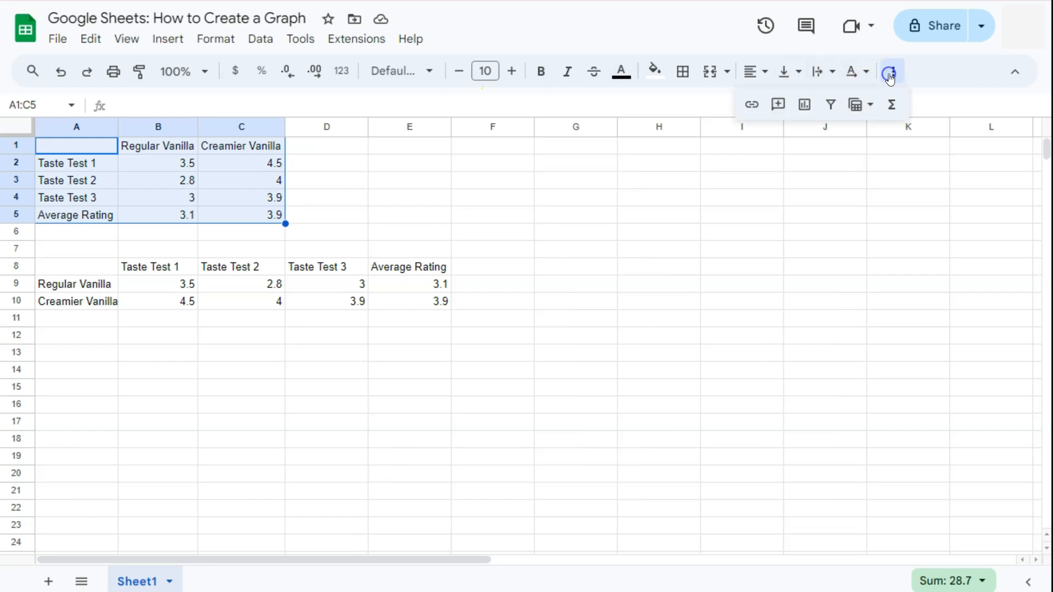
click(804, 107)
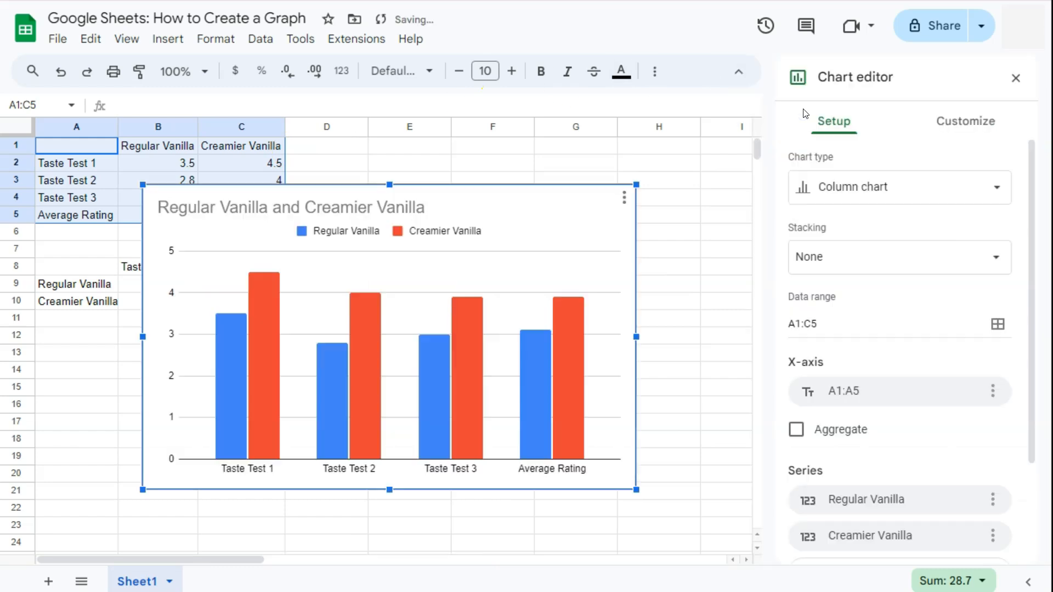
click(514, 268)
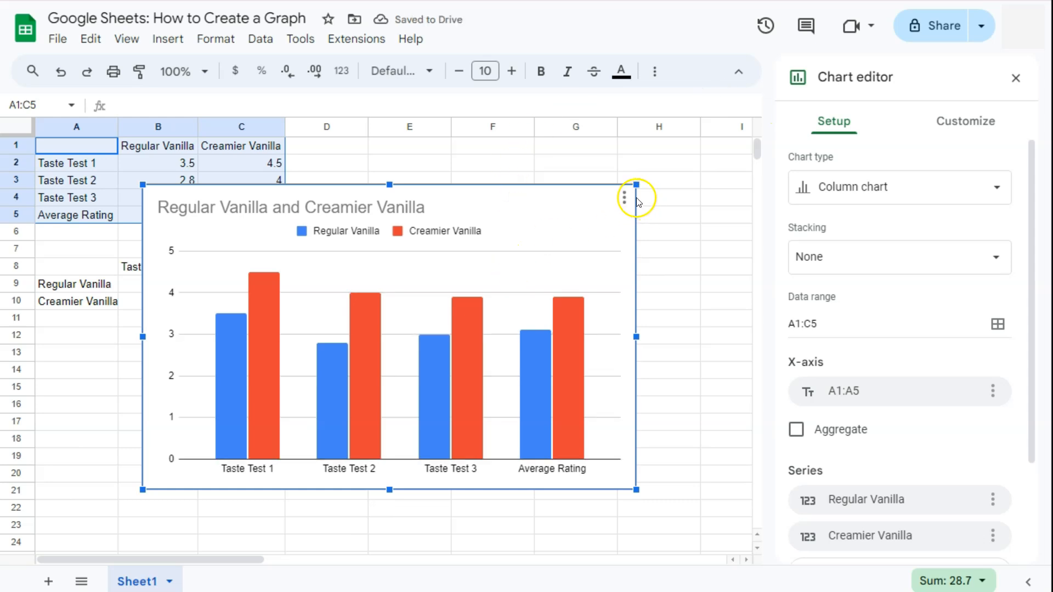
click(56, 76)
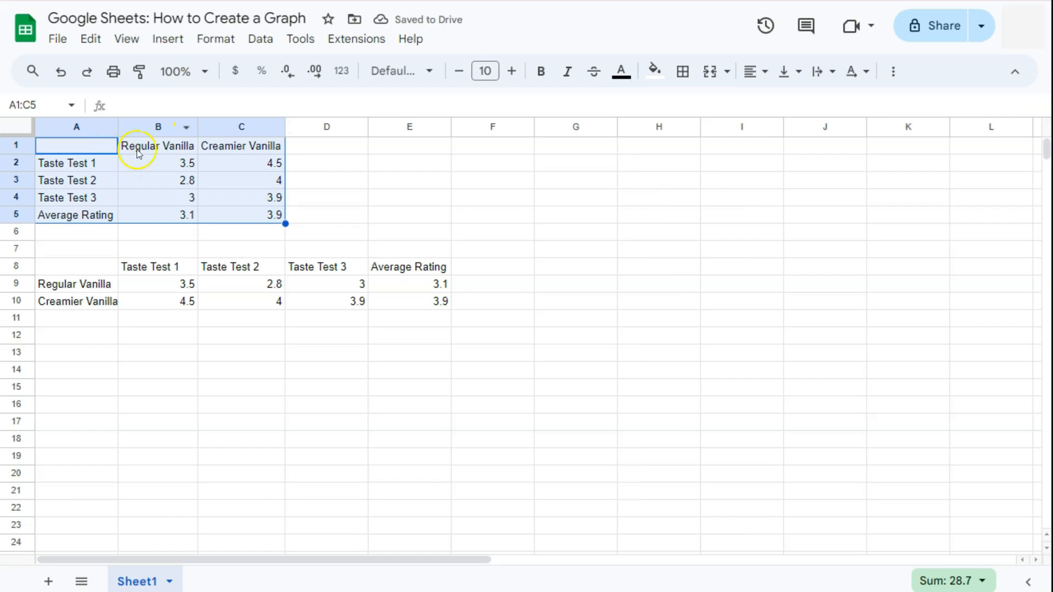
- Insert a chart from the range A1:C5 once more and delete it
click(168, 39)
drag(94, 146, 268, 212)
click(168, 38)
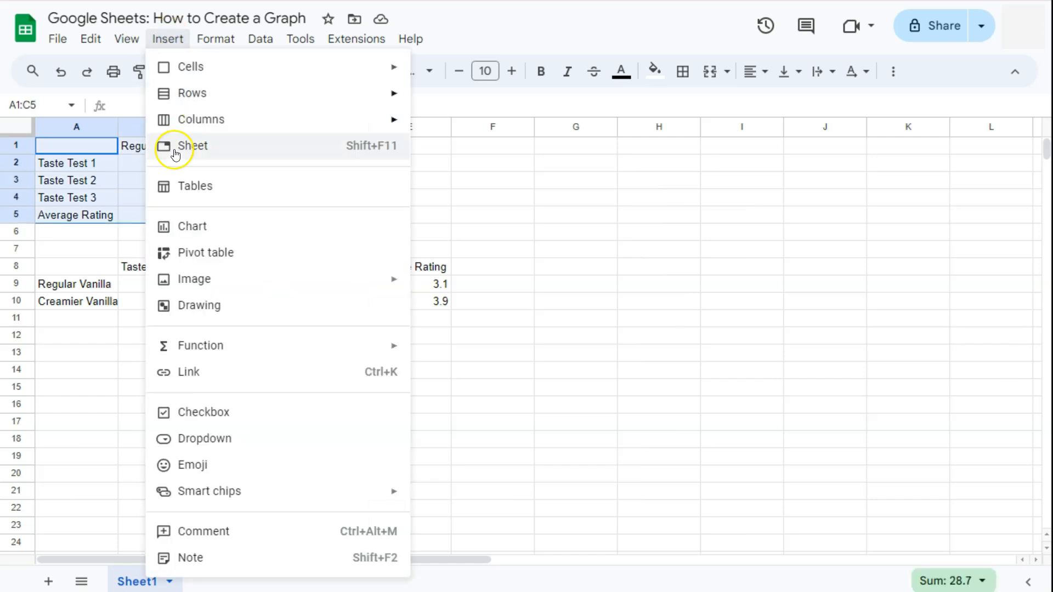
click(192, 228)
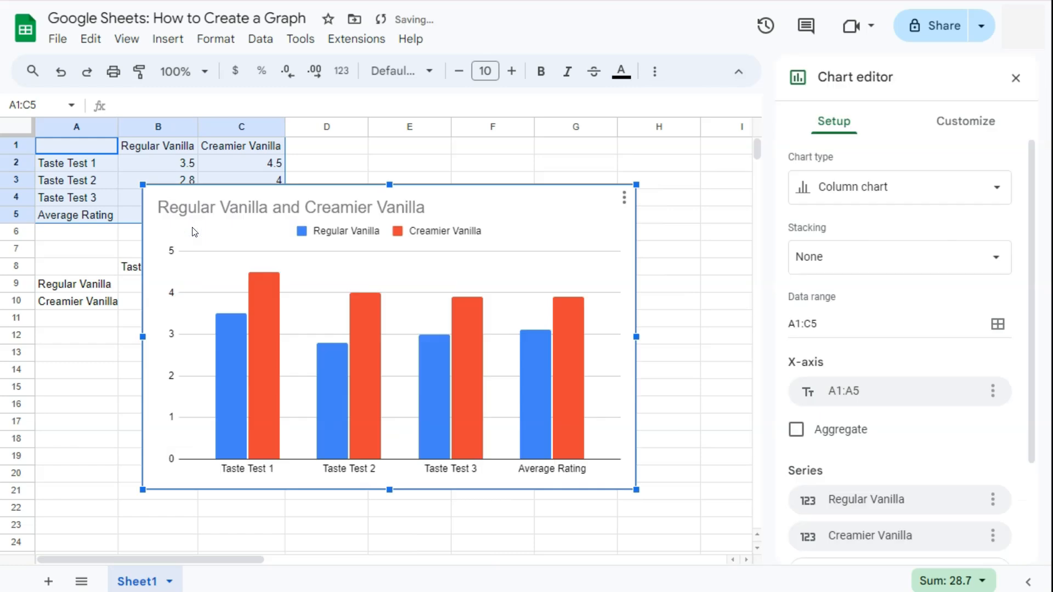
key(Delete)
- Insert a chart from the transposed table in A8:E10
drag(94, 268, 421, 306)
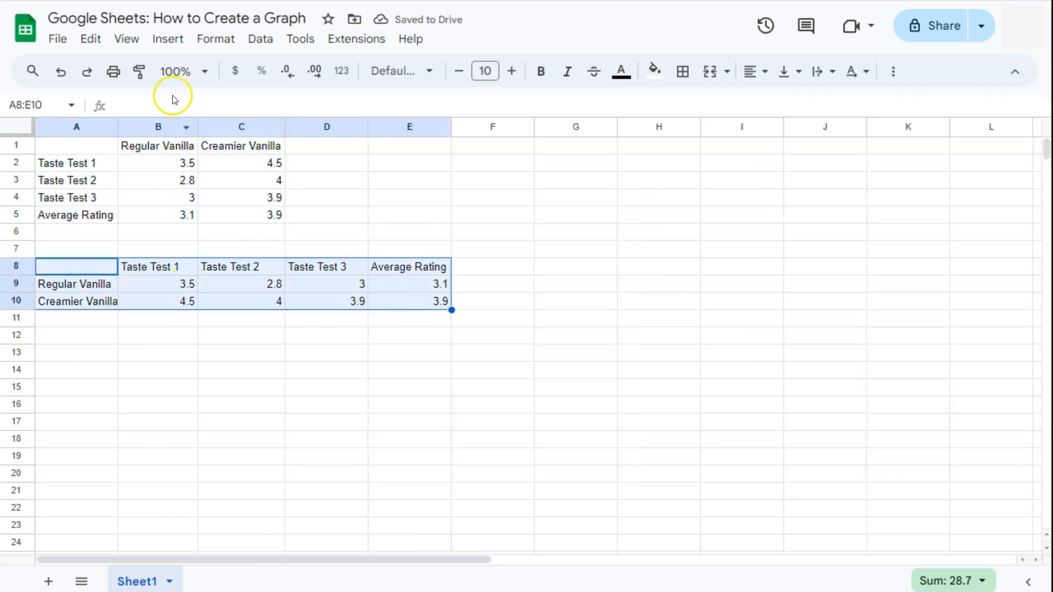
click(170, 40)
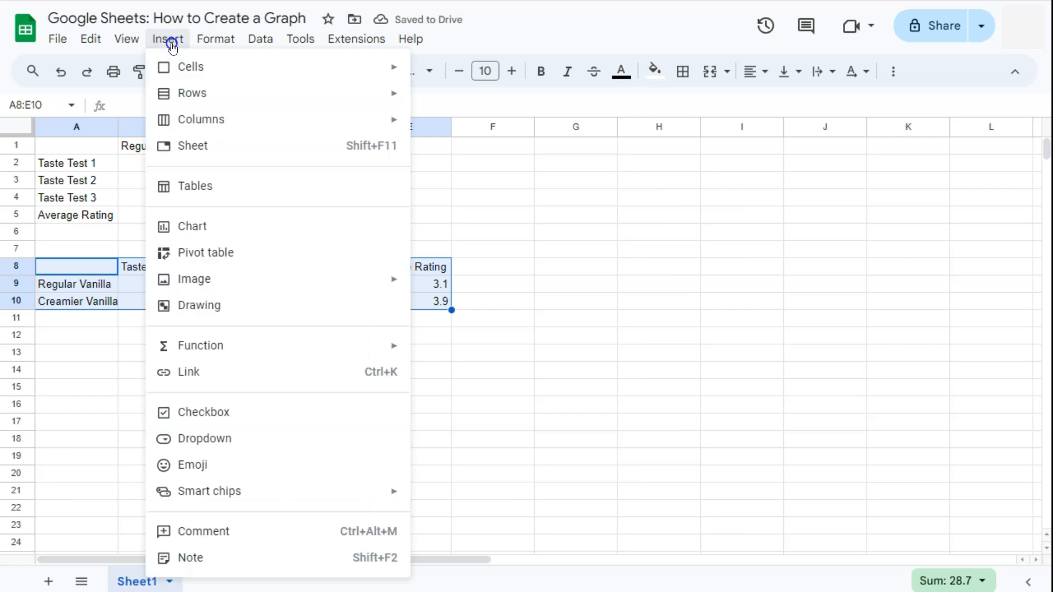
click(204, 226)
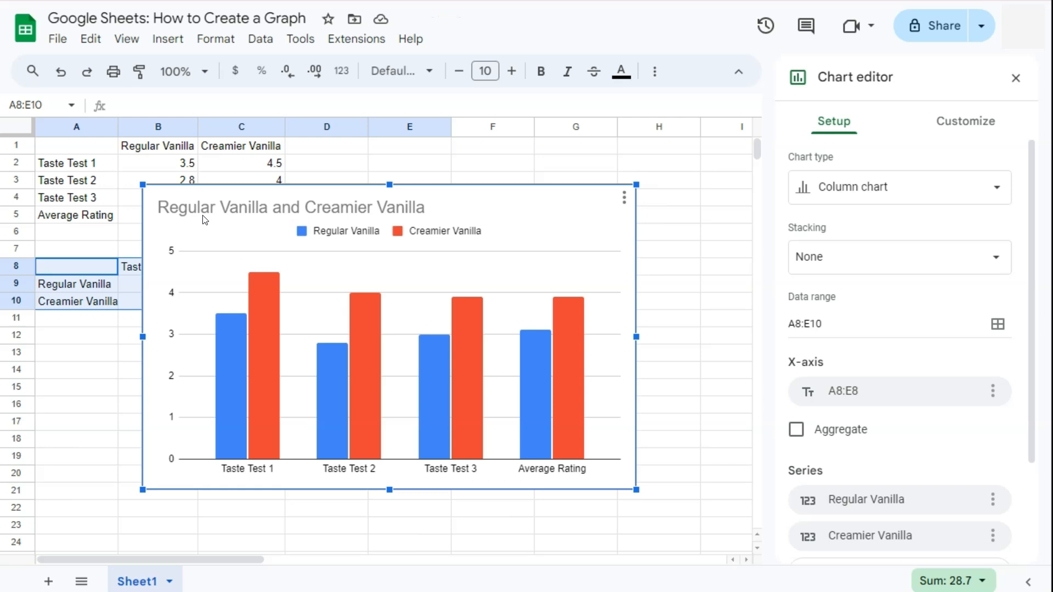
- Move the chart up beside the original table so it starts at row 1 in column D
drag(279, 192, 649, 153)
drag(105, 145, 250, 210)
drag(92, 273, 405, 308)
drag(117, 151, 249, 200)
drag(827, 161, 632, 157)
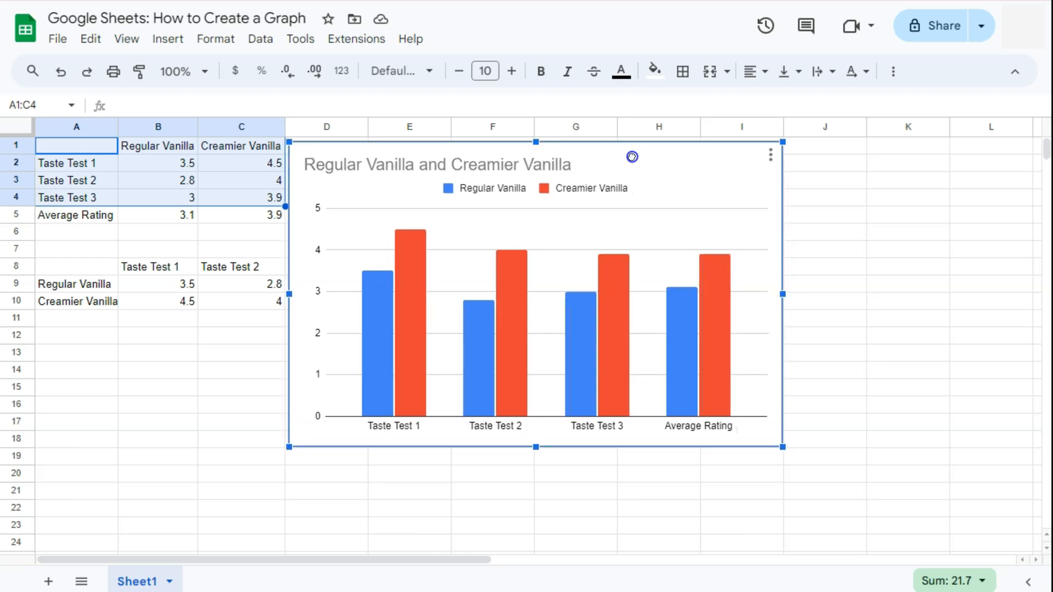
- Reopen the chart for editing and shift it left so it starts in column C
click(771, 154)
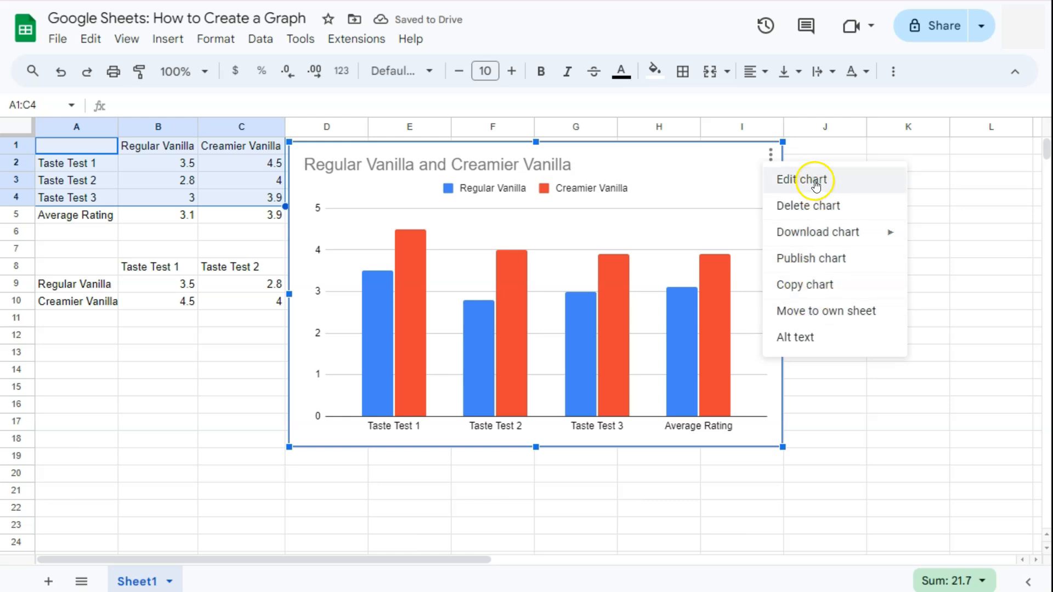
click(816, 181)
drag(677, 150, 593, 149)
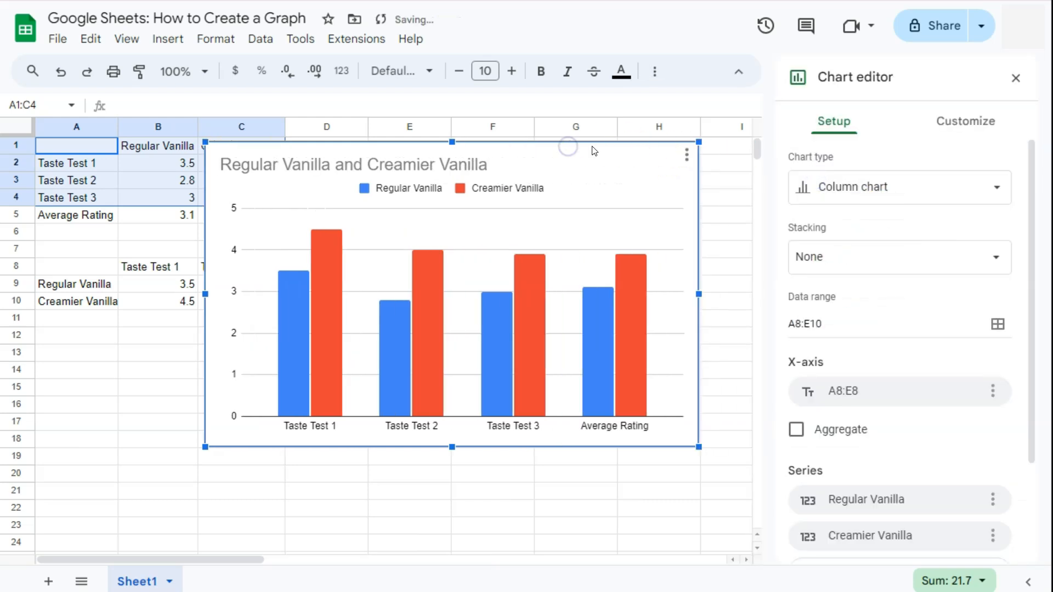
- Try the Maximize chart style and turn it off again, and make the chart 3D
click(963, 122)
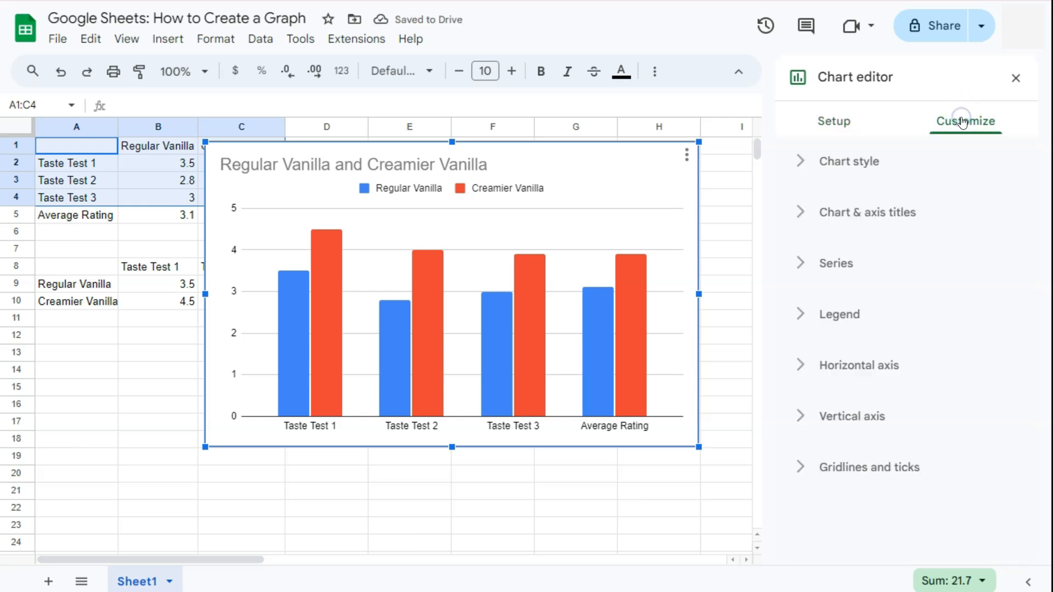
click(859, 162)
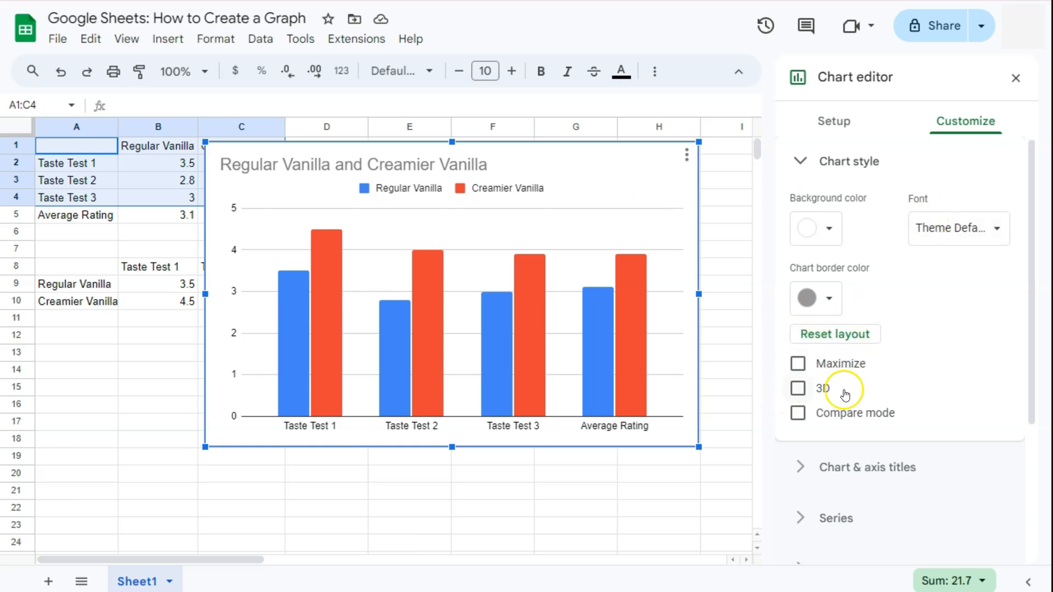
click(798, 365)
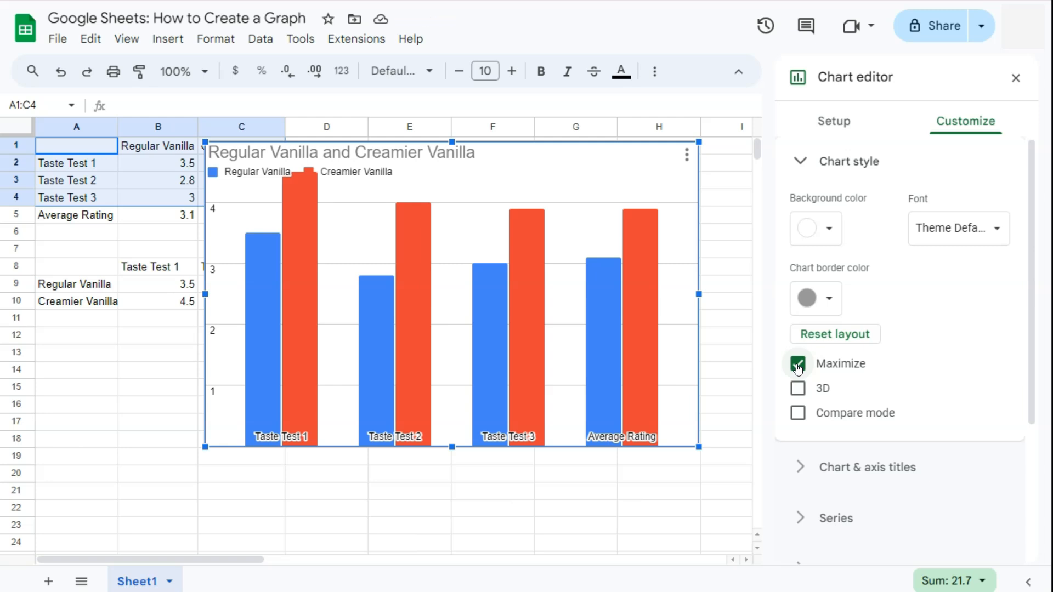
click(799, 364)
click(798, 389)
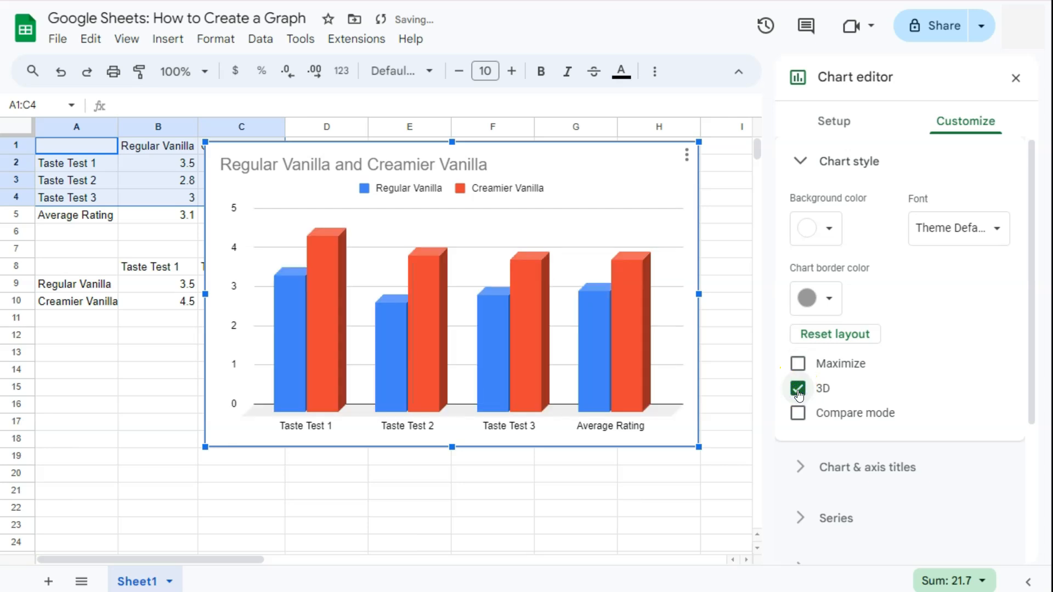
- Try Compare mode on the chart and turn it off again
click(799, 414)
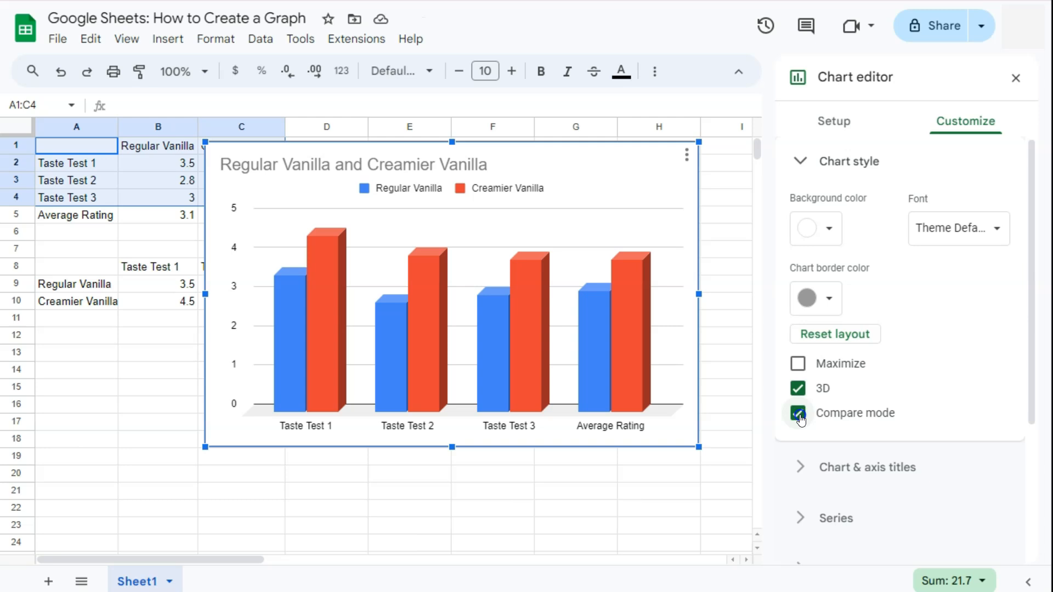
click(800, 415)
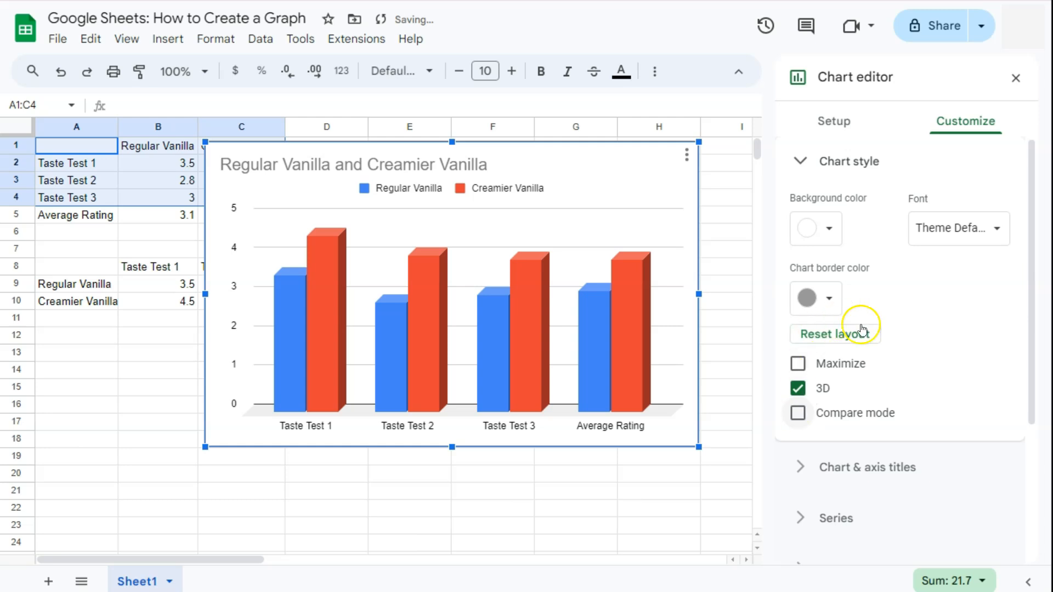
click(811, 162)
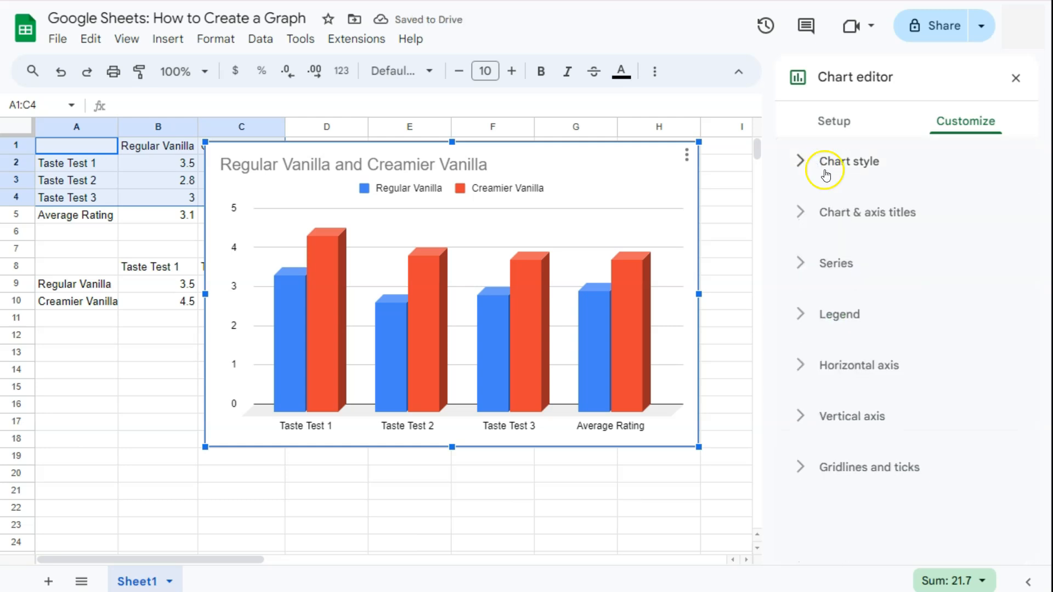
- Change the chart title to "Regular Vanilla VS Creamier Vanilla Taste Test"
click(862, 220)
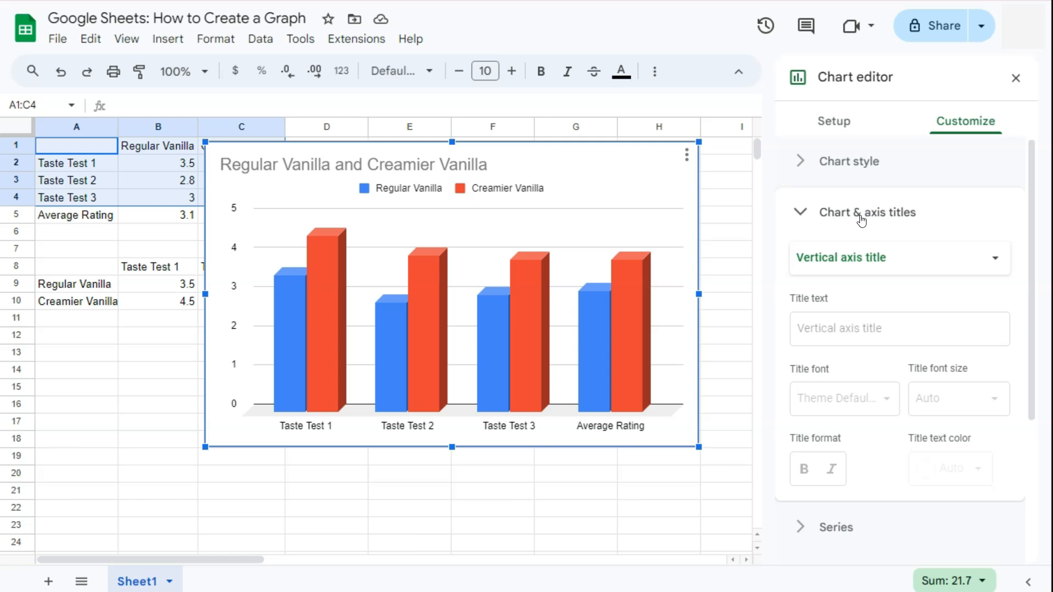
click(903, 258)
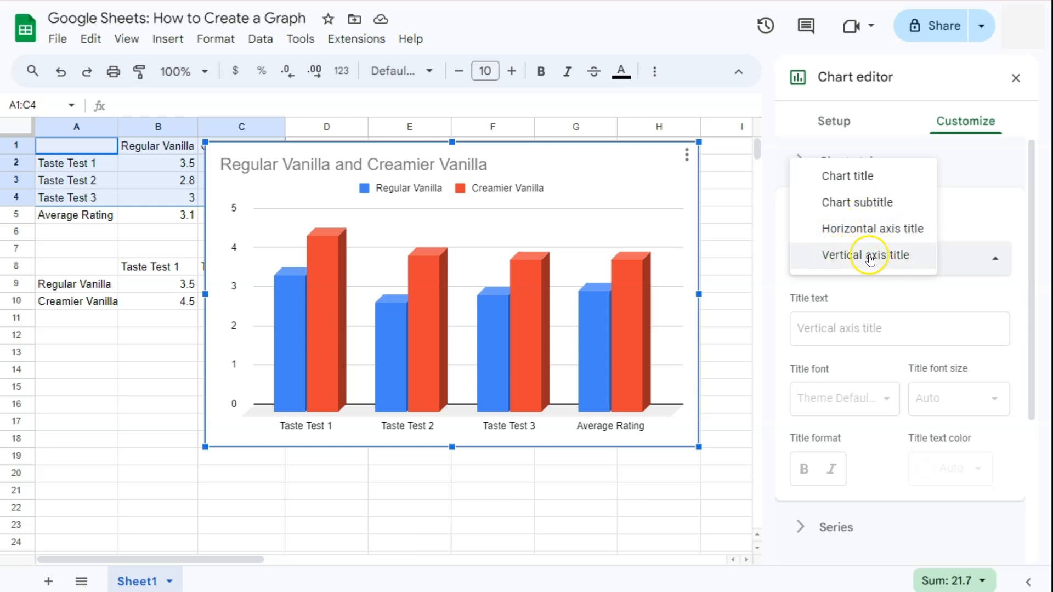
click(851, 176)
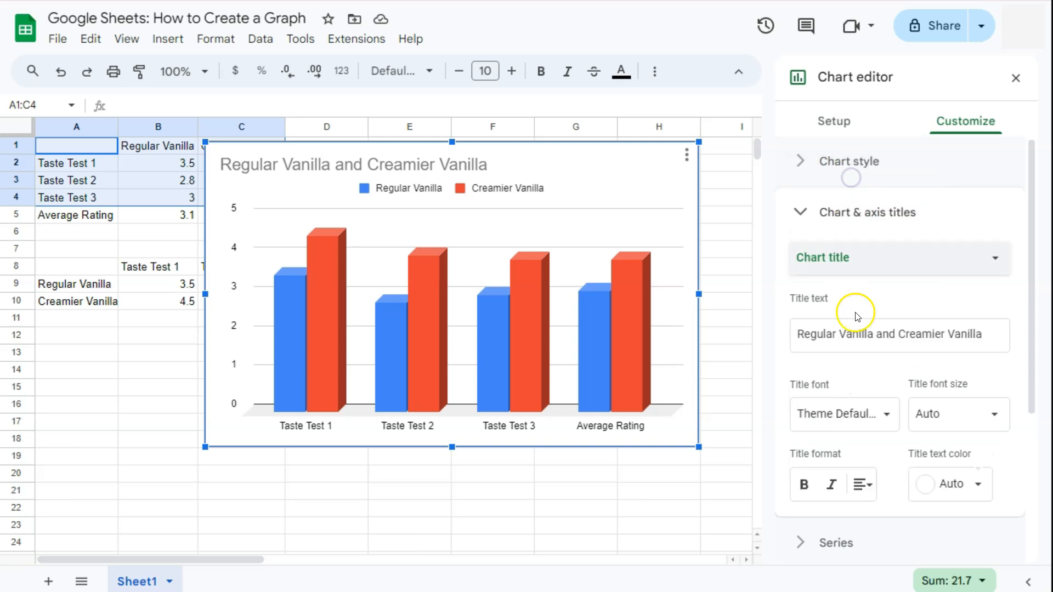
drag(895, 335, 874, 336)
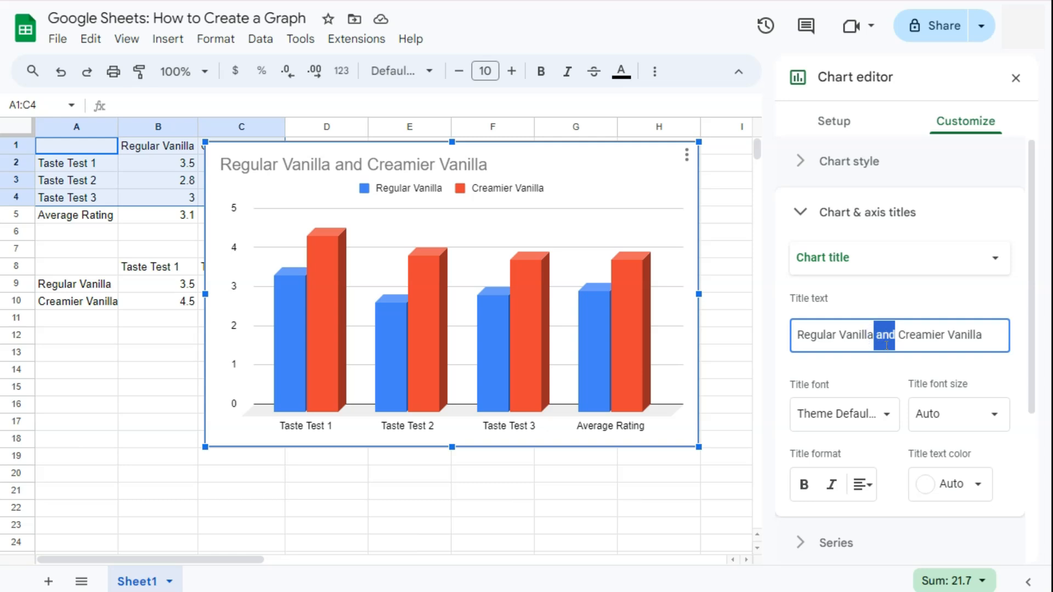
key(BackSpace)
text(VS)
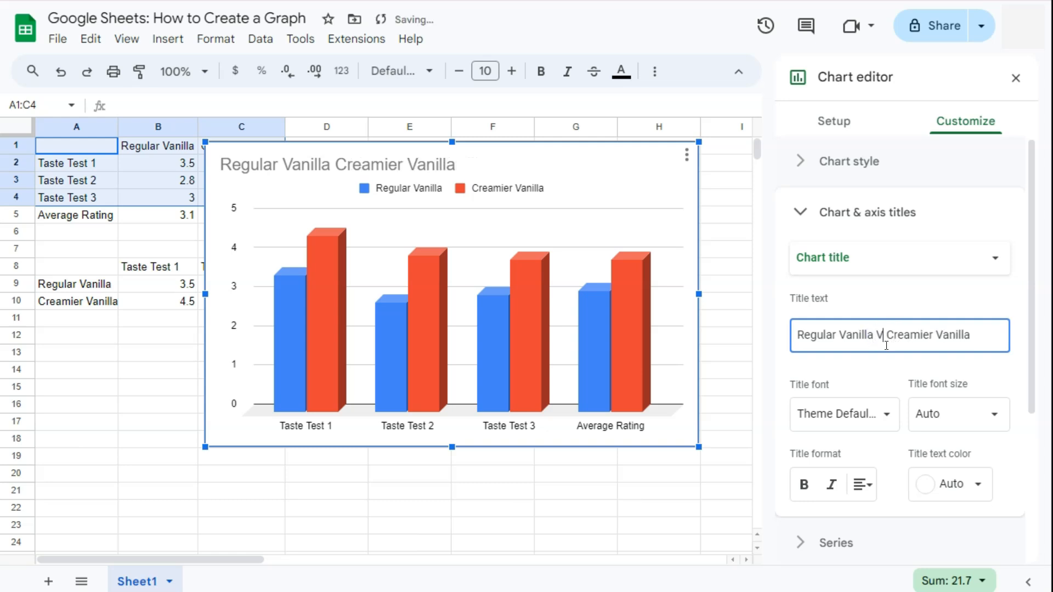
click(936, 342)
click(982, 335)
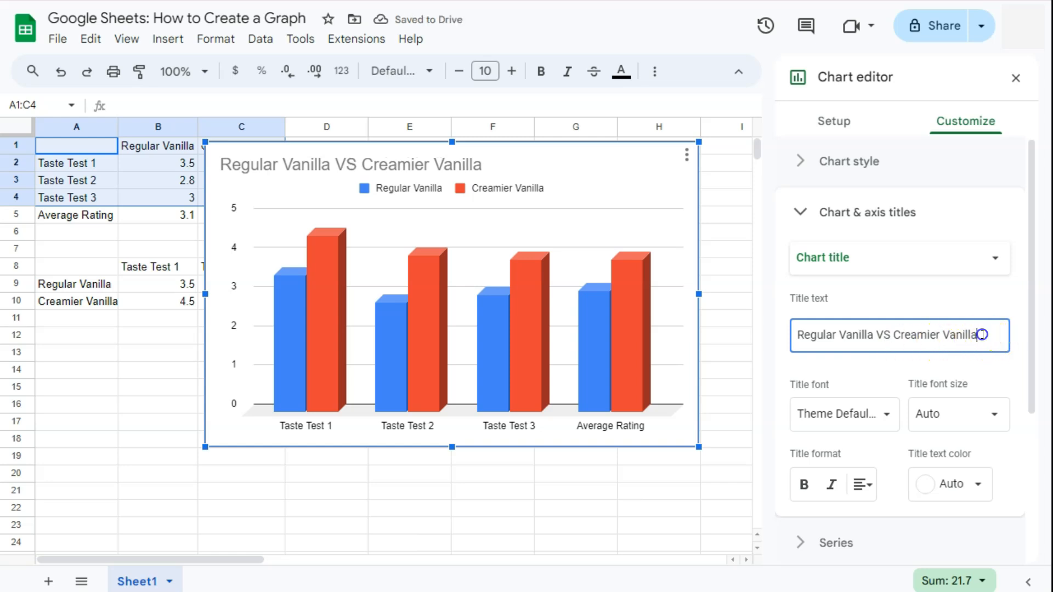
text(Taste Test)
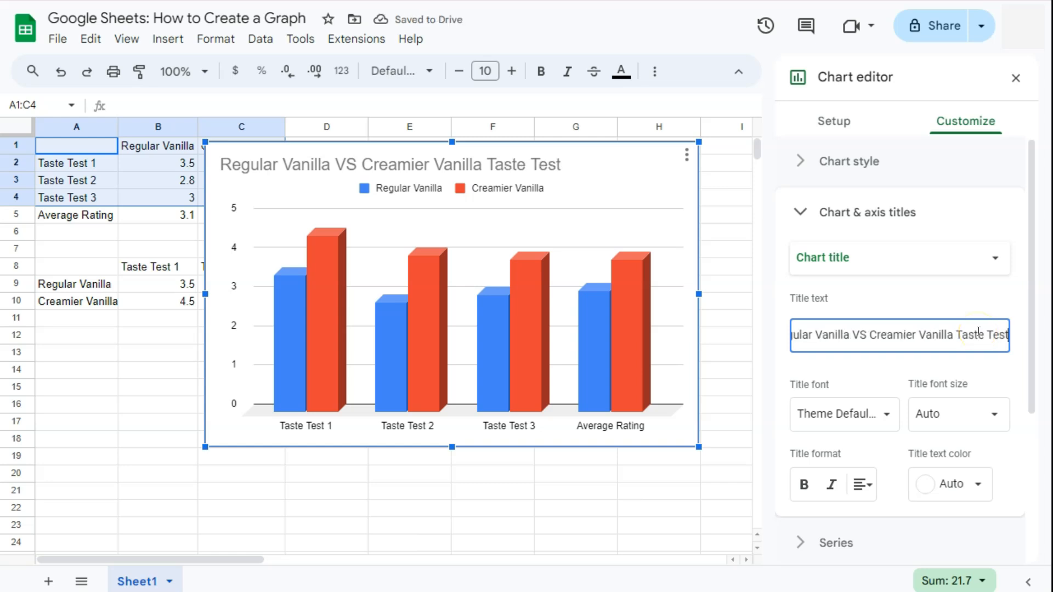
- Format the chart title in the Wide font at size 20 with black text
click(821, 414)
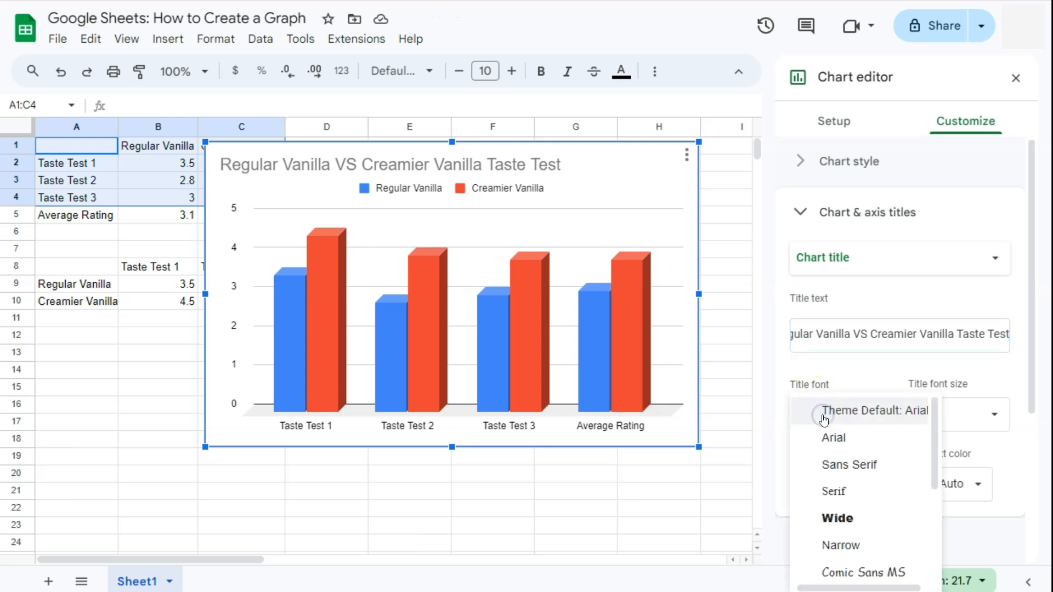
click(837, 518)
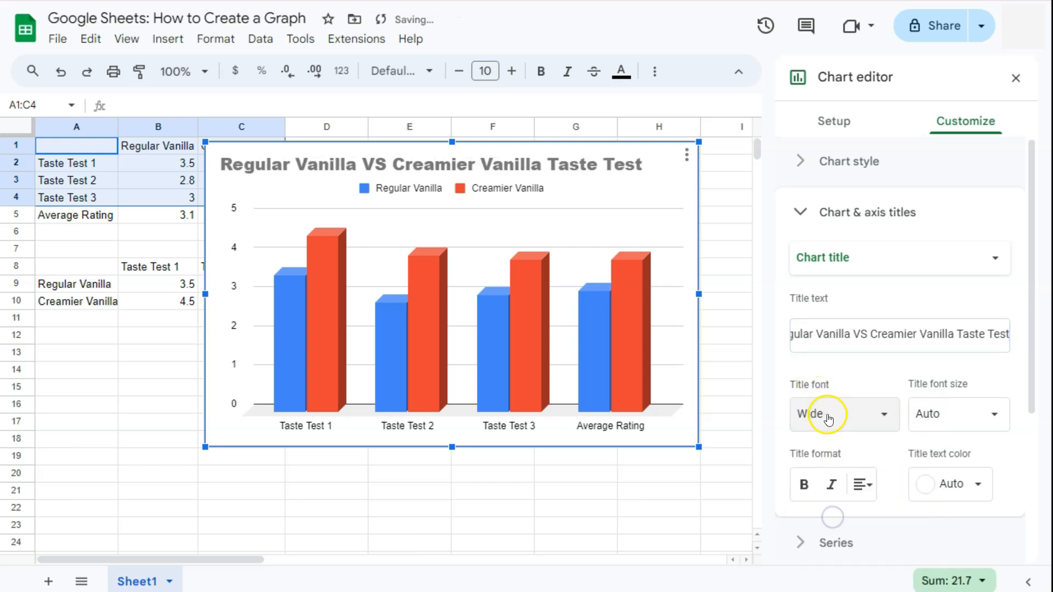
scroll(900, 411, down, 1)
click(973, 406)
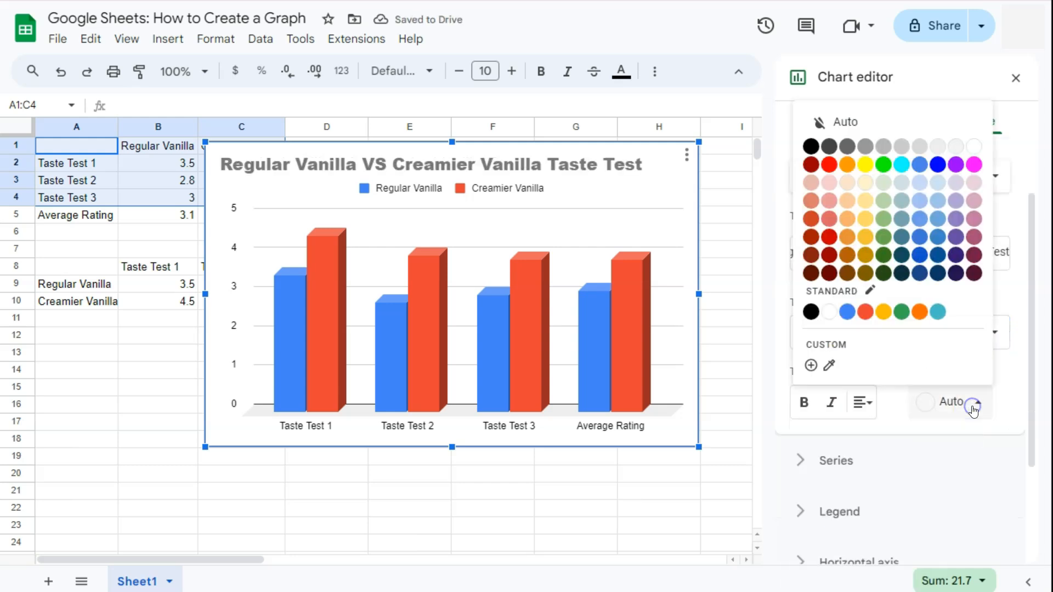
click(813, 147)
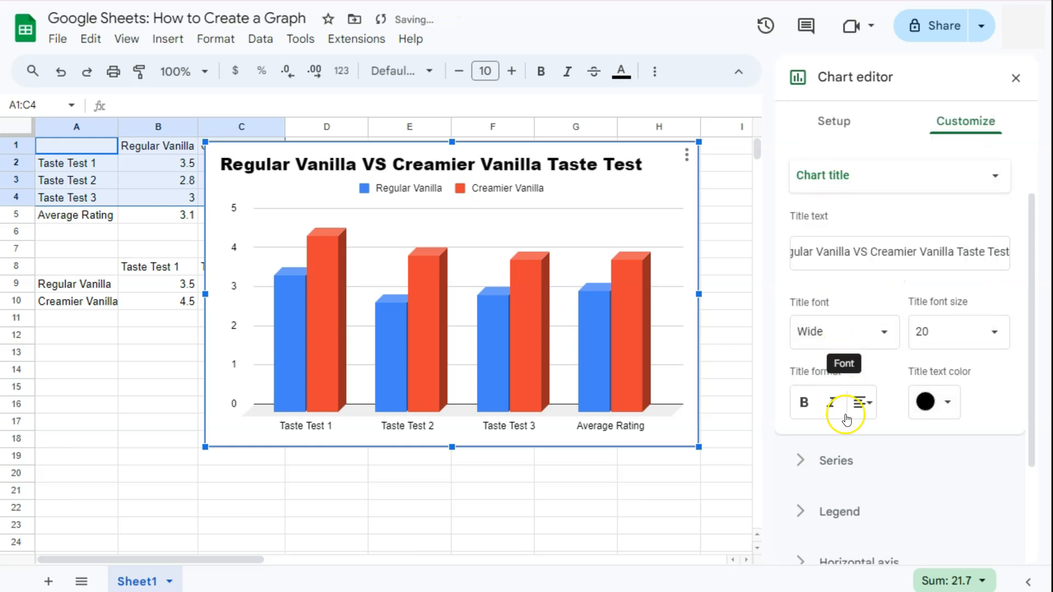
- Add the vertical axis title "RATING" to the chart
click(859, 173)
click(848, 173)
click(849, 174)
click(859, 232)
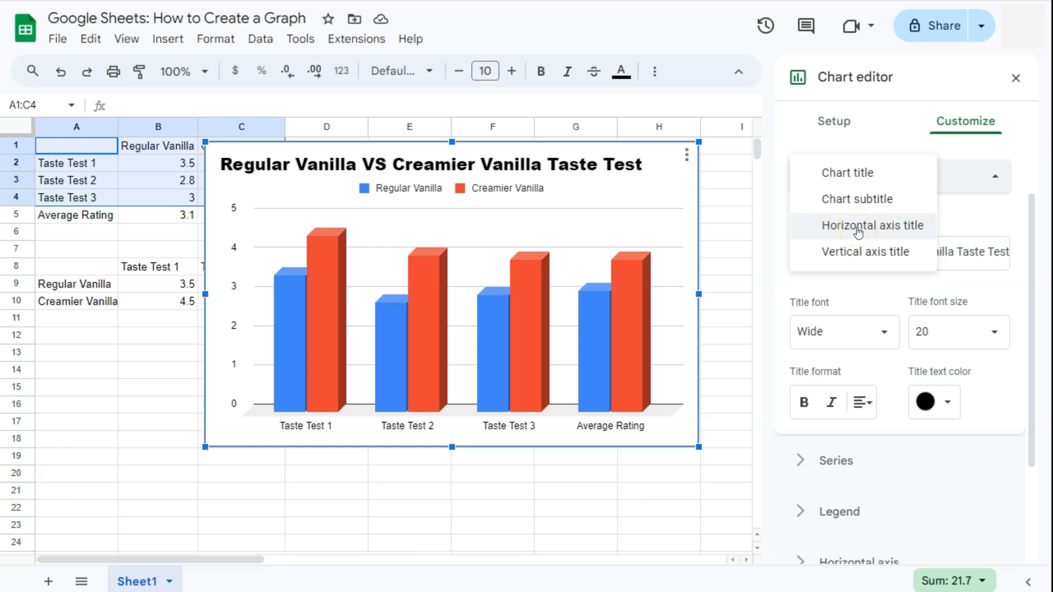
click(858, 255)
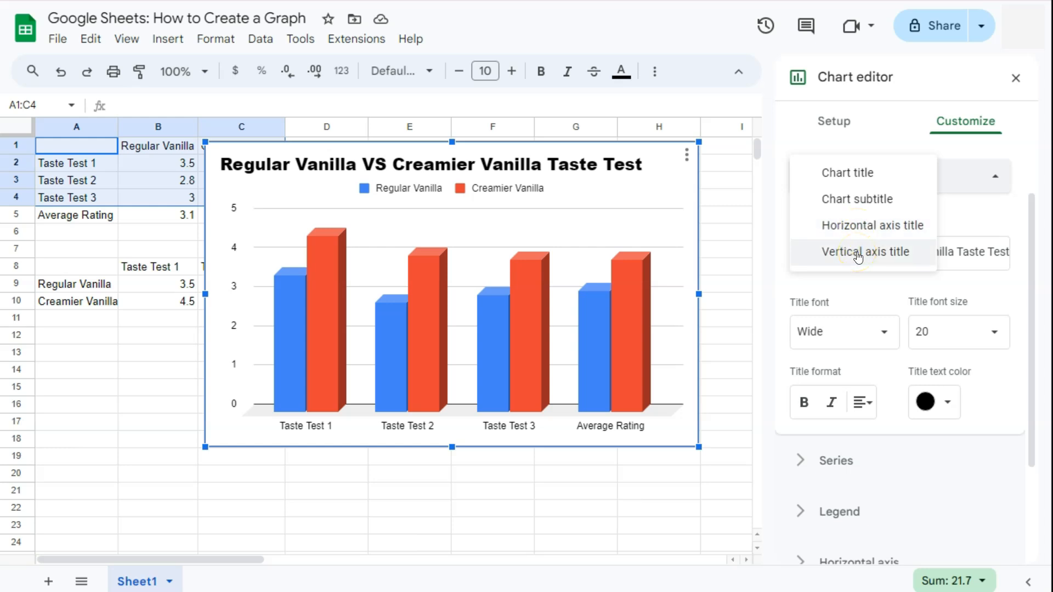
click(852, 237)
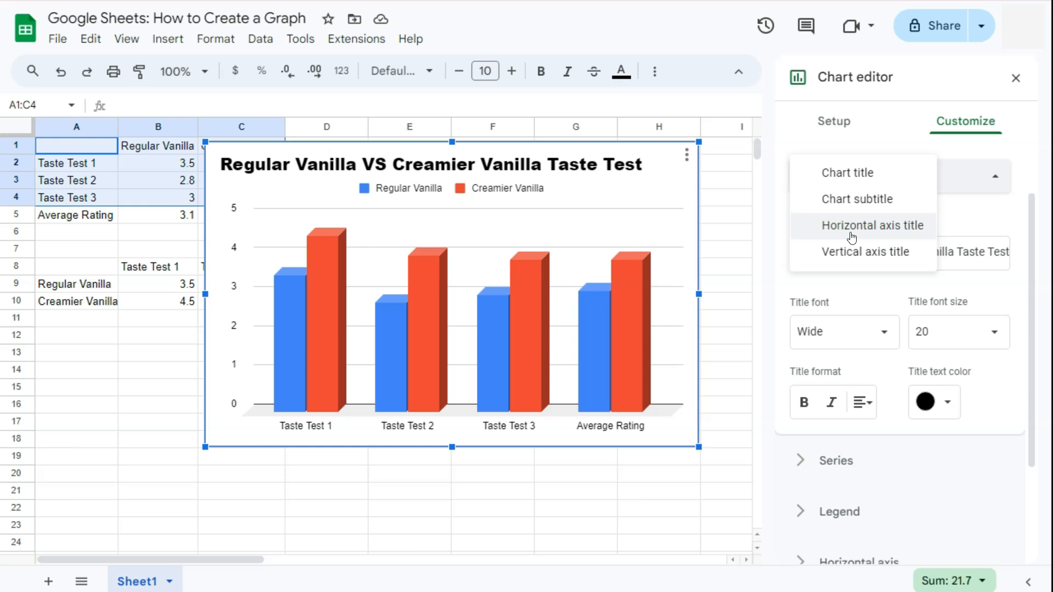
click(853, 252)
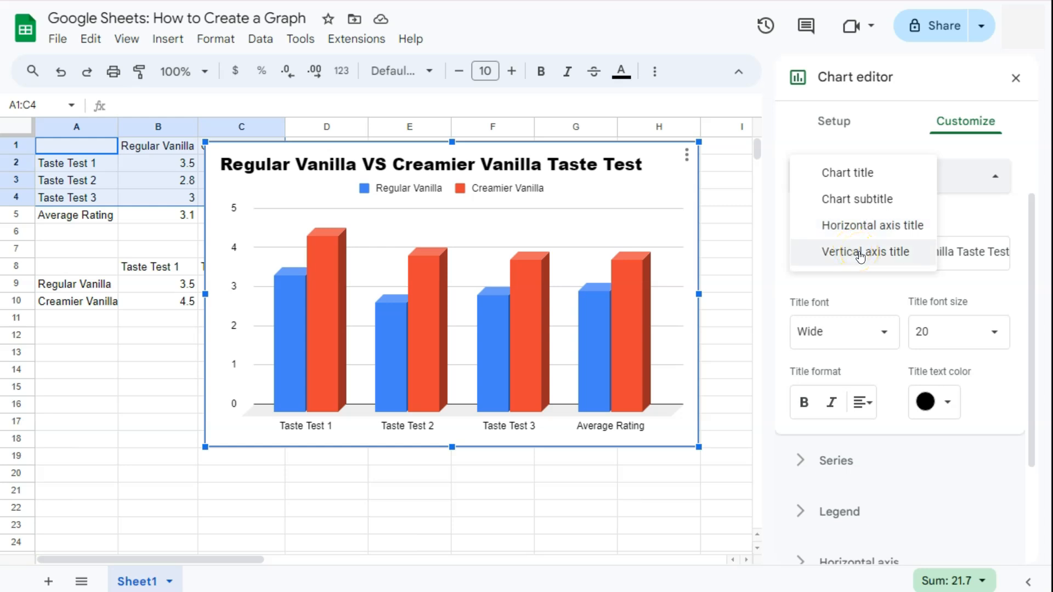
click(860, 256)
click(859, 248)
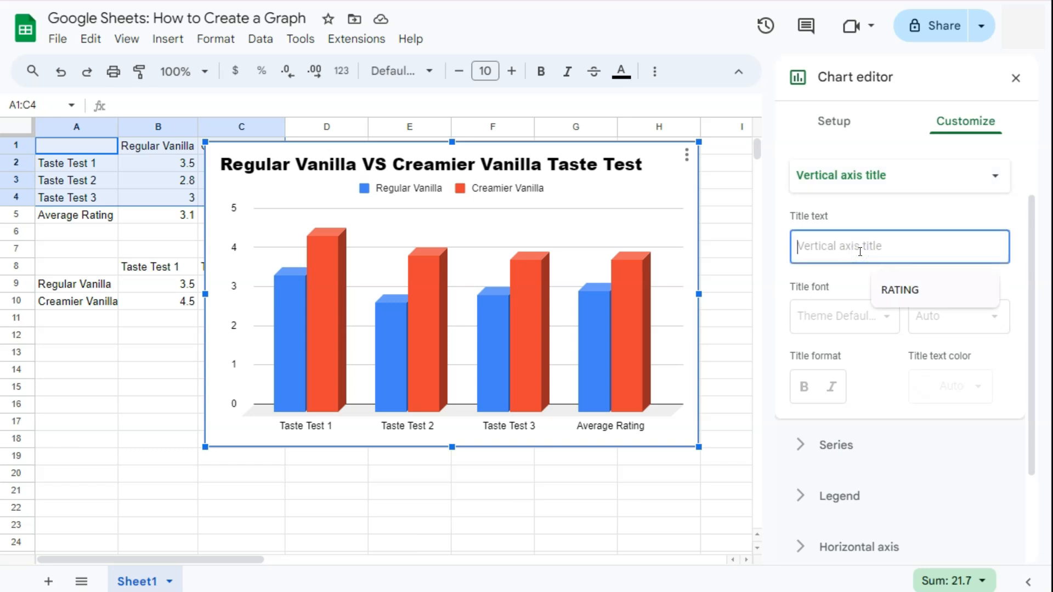
text(RATING)
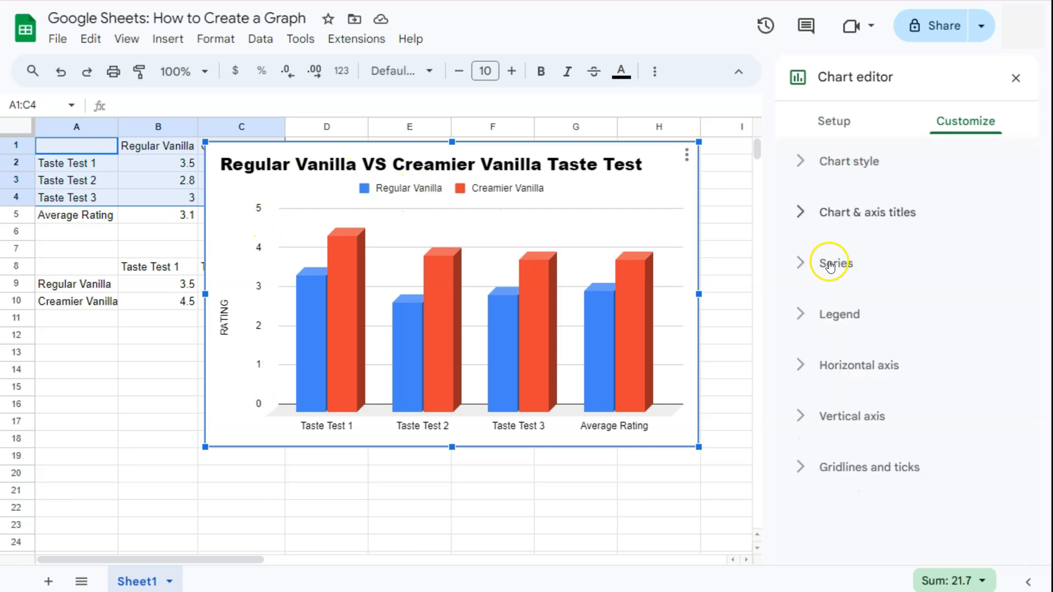
- Turn on data labels for all series in the chart
click(829, 263)
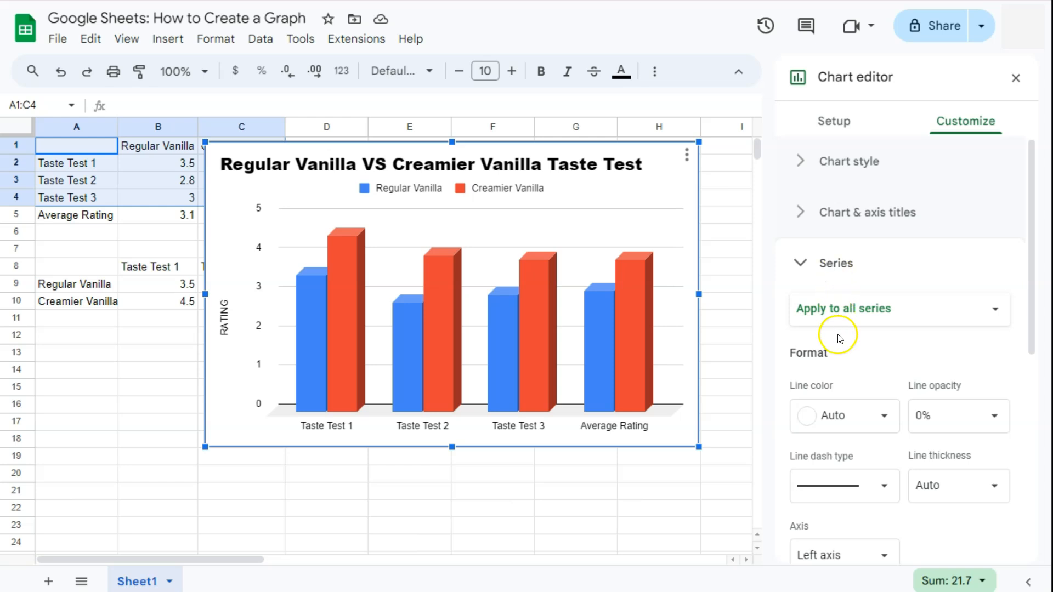
scroll(837, 336, down, 3)
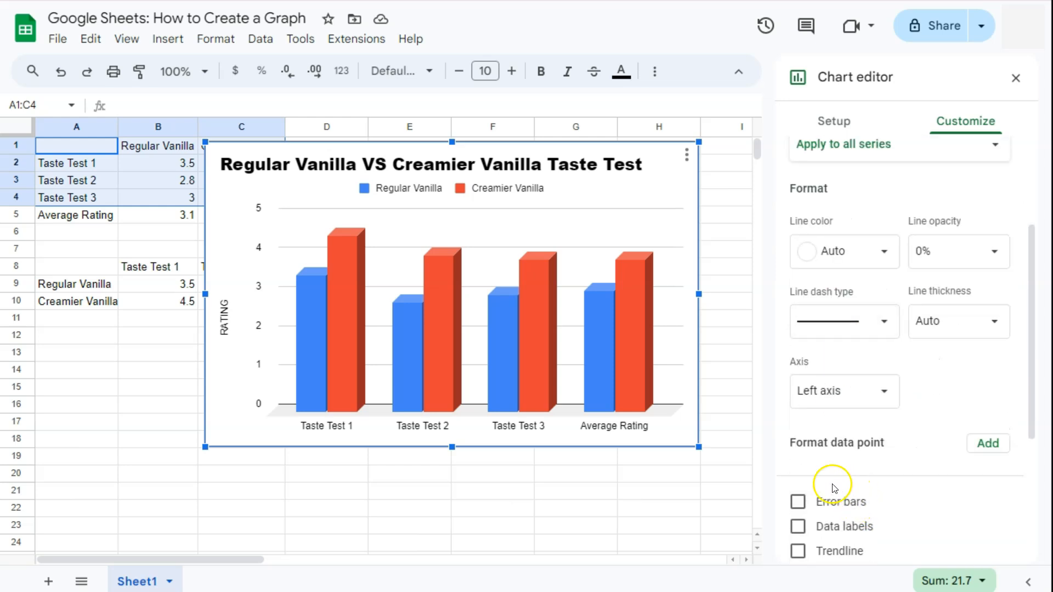
click(798, 528)
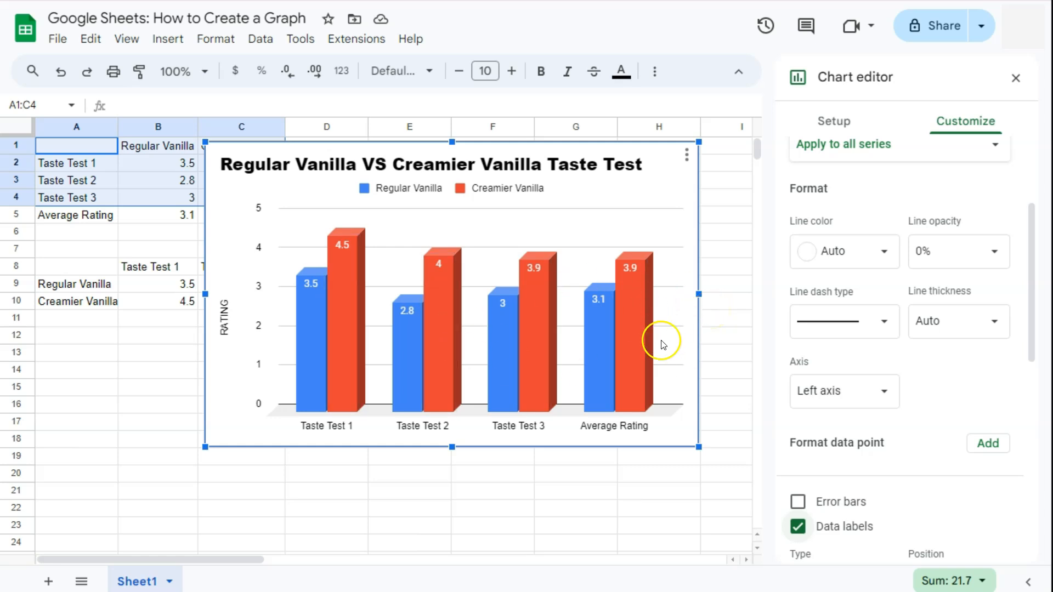
- Set the chart legend's position to Bottom and close the legend settings
click(838, 317)
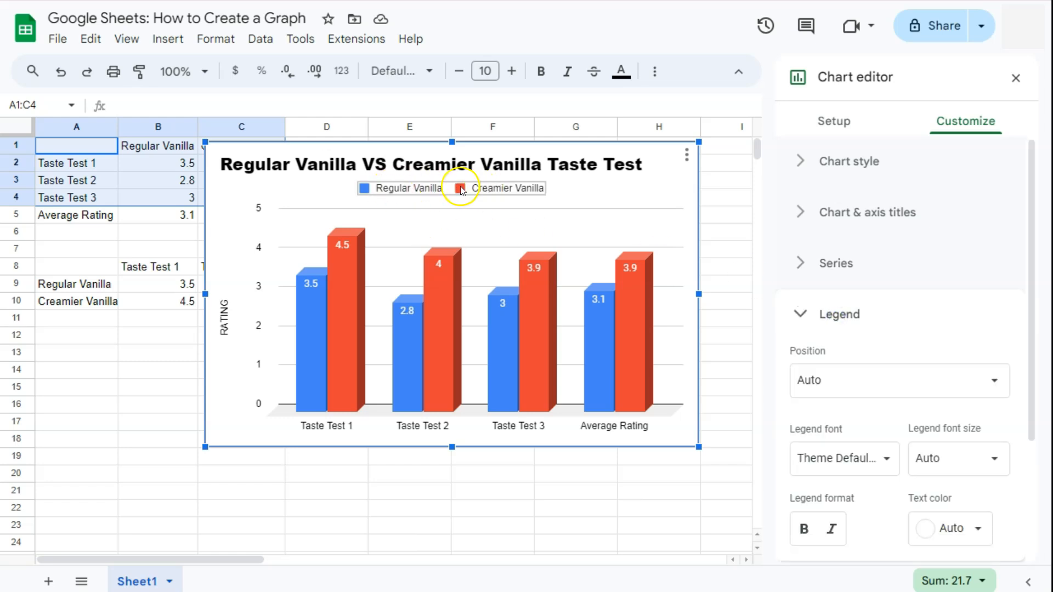
scroll(856, 301, down, 2)
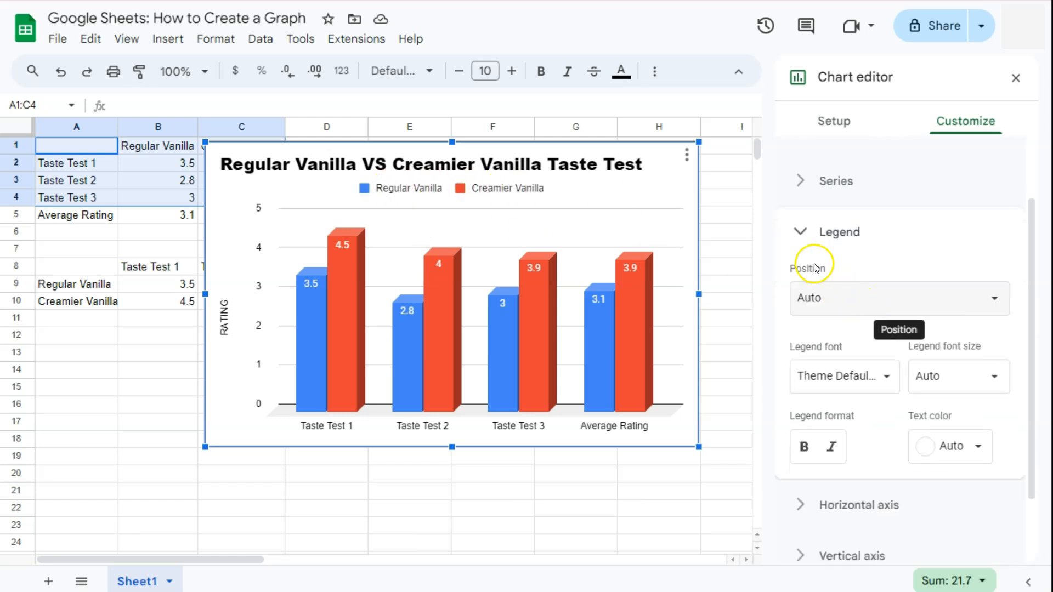
click(836, 305)
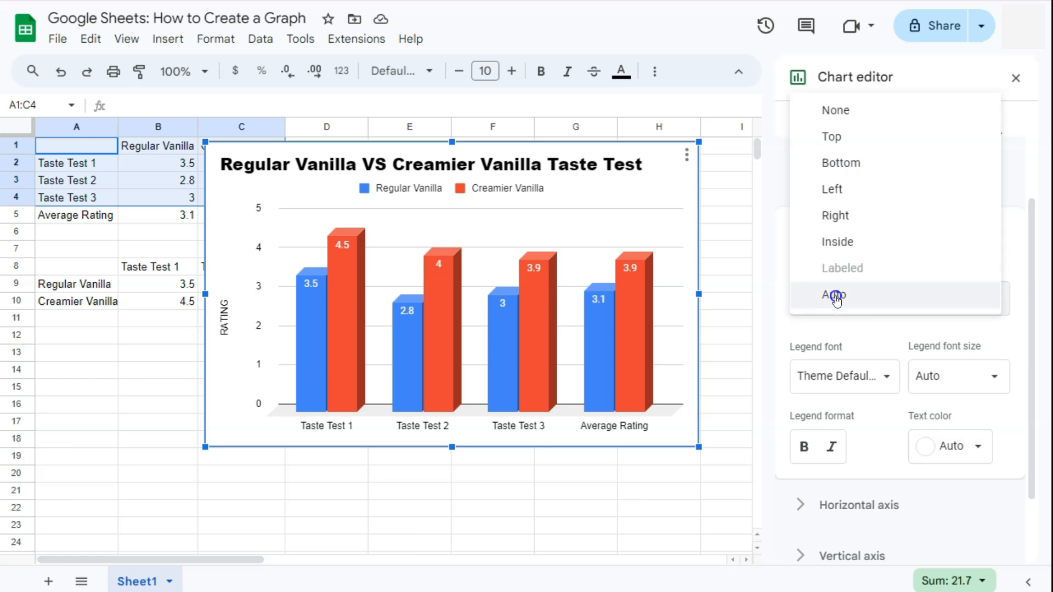
click(843, 164)
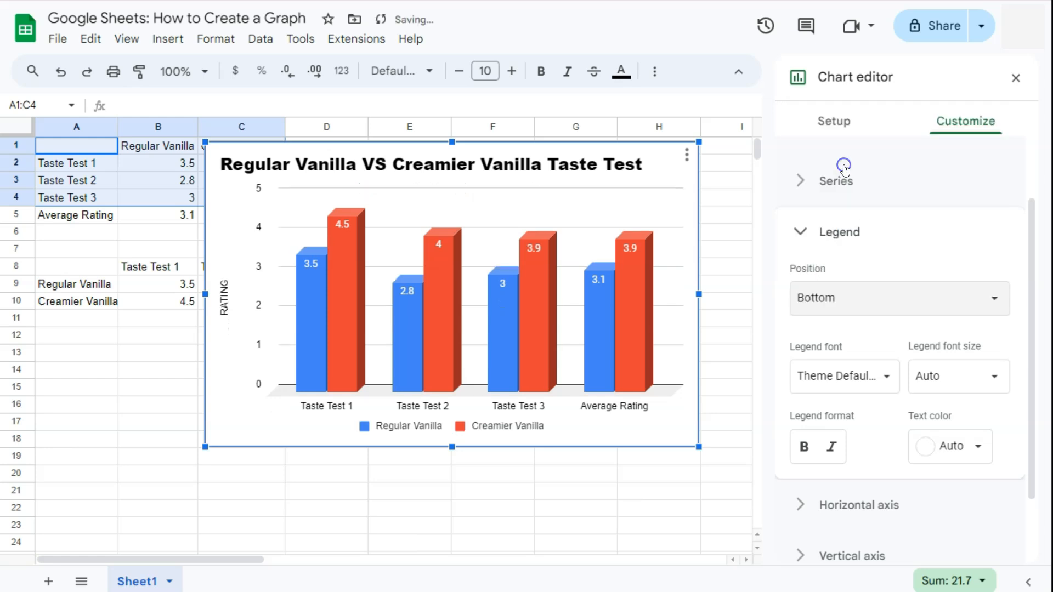
click(812, 183)
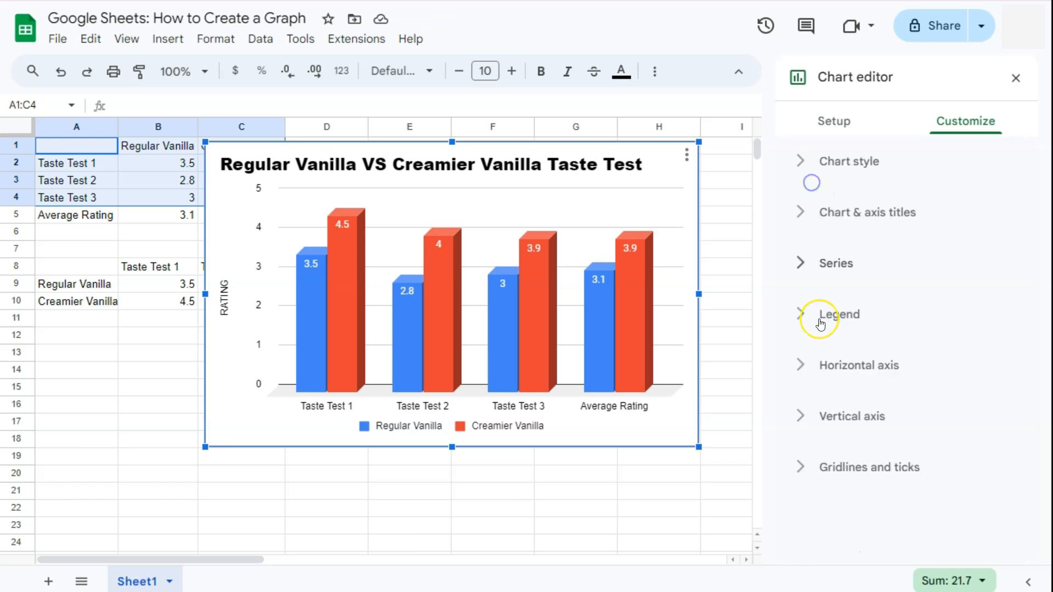
- Try reversing the order of the horizontal axis and turn the reversal off again
click(823, 367)
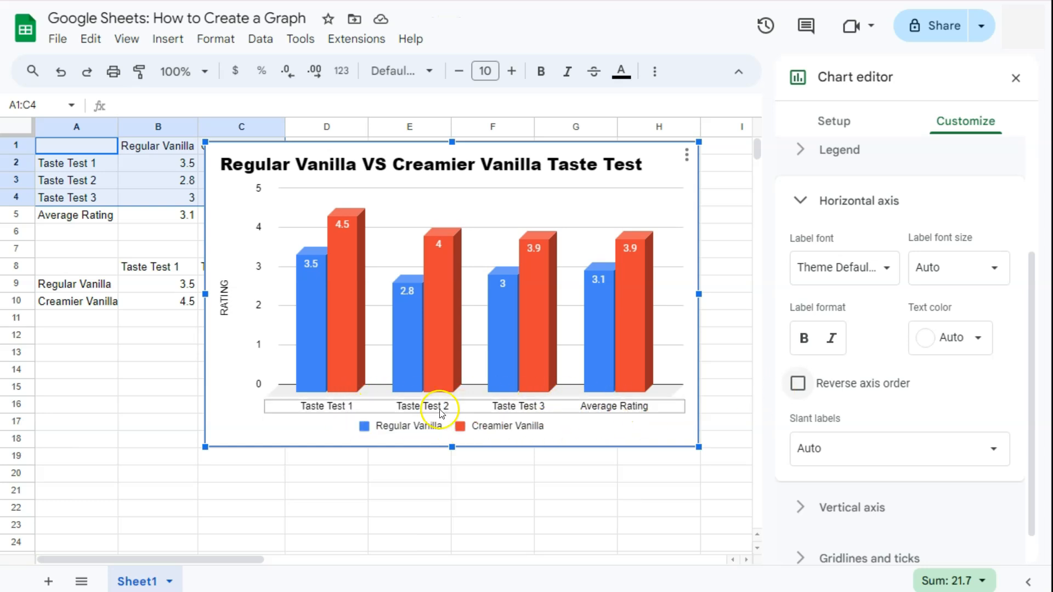
click(798, 384)
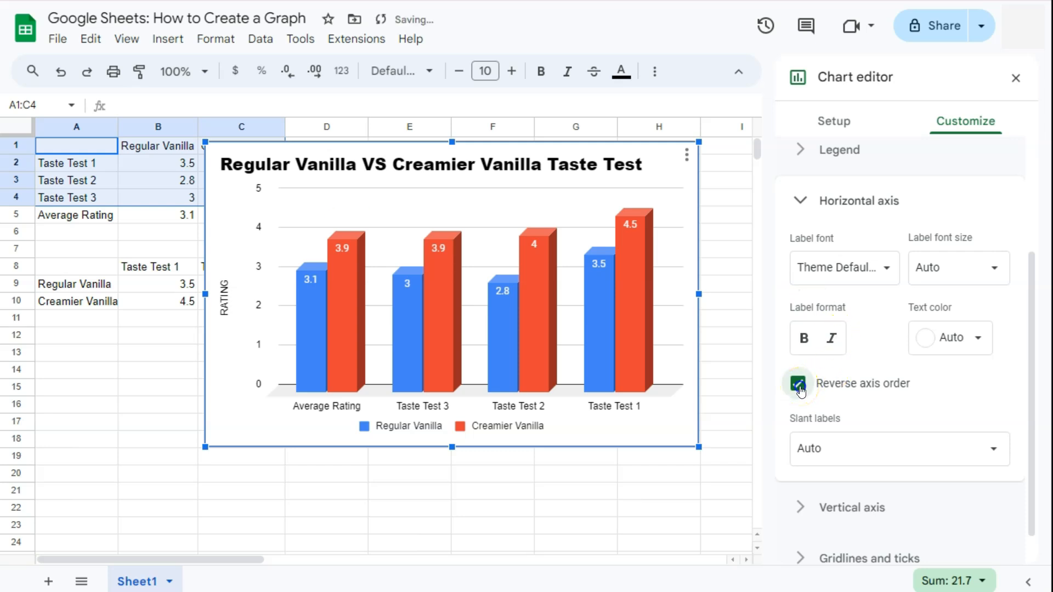
click(799, 384)
- Try slanting the horizontal axis labels at 30°, 60° and 90°, and settle on 30°
scroll(870, 377, down, 1)
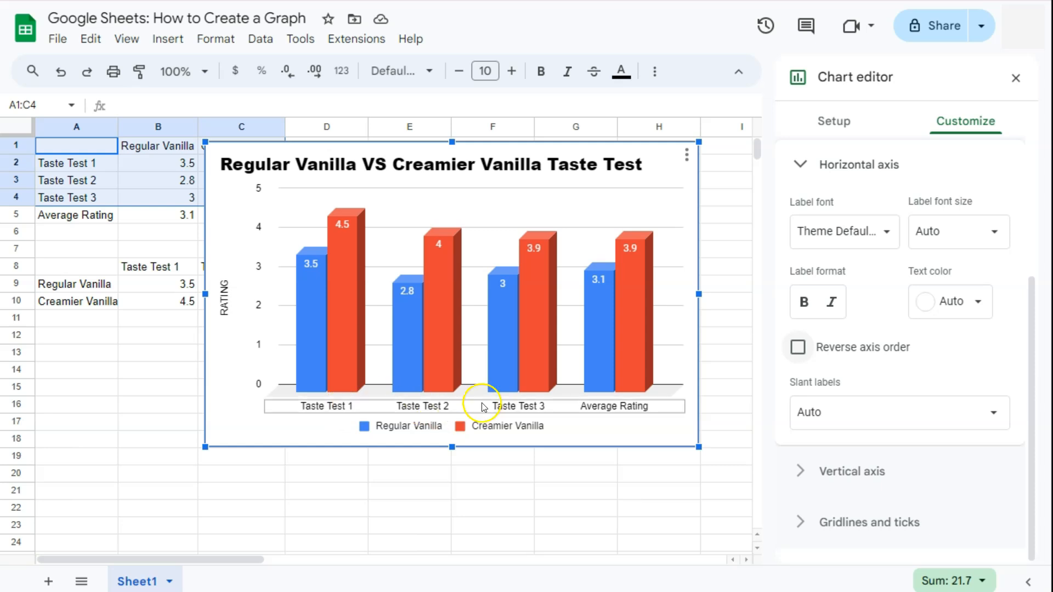
click(994, 414)
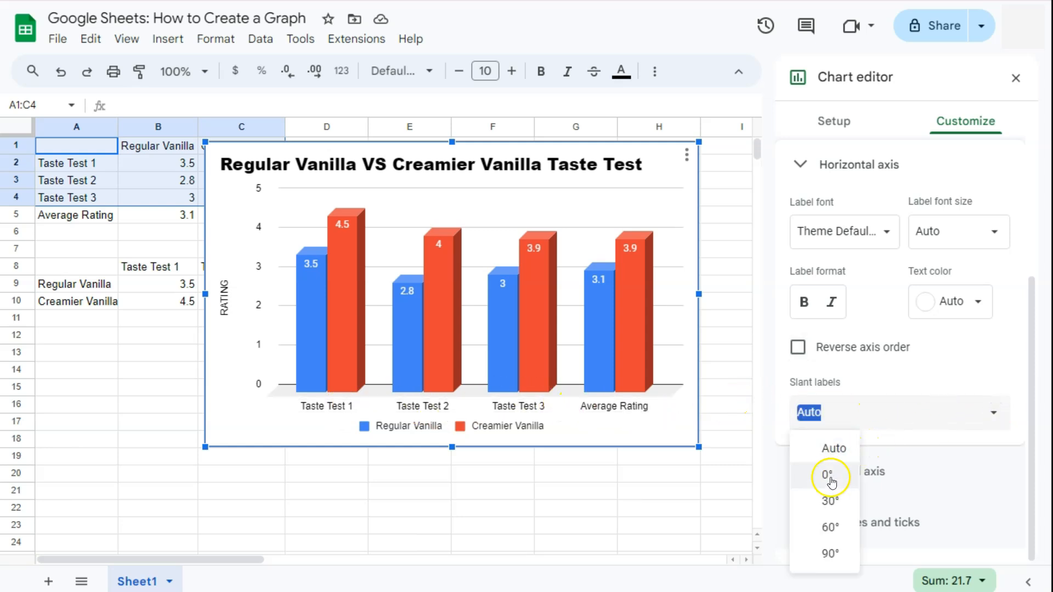
click(830, 502)
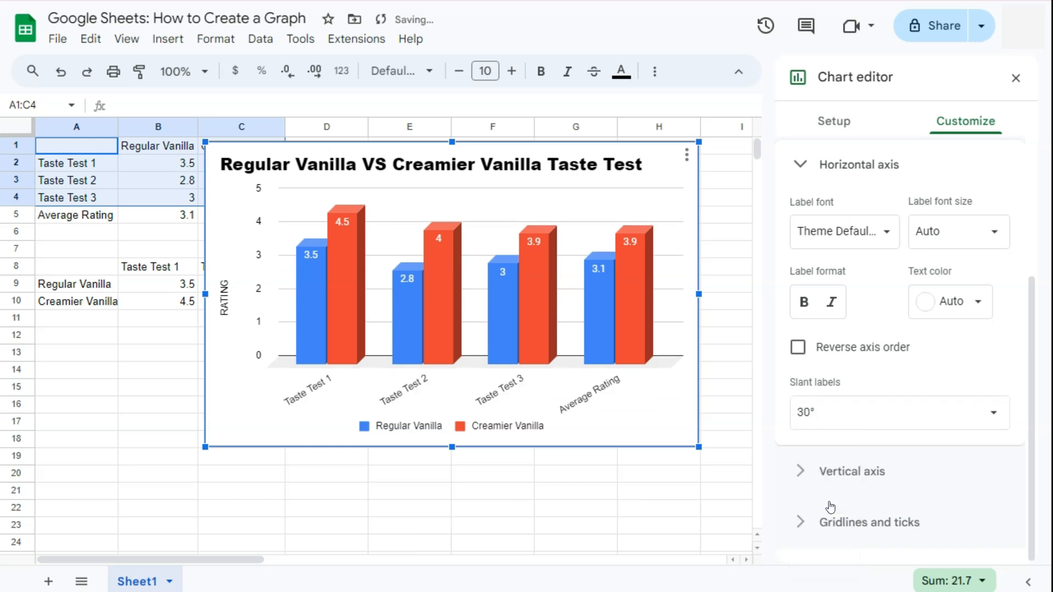
click(987, 414)
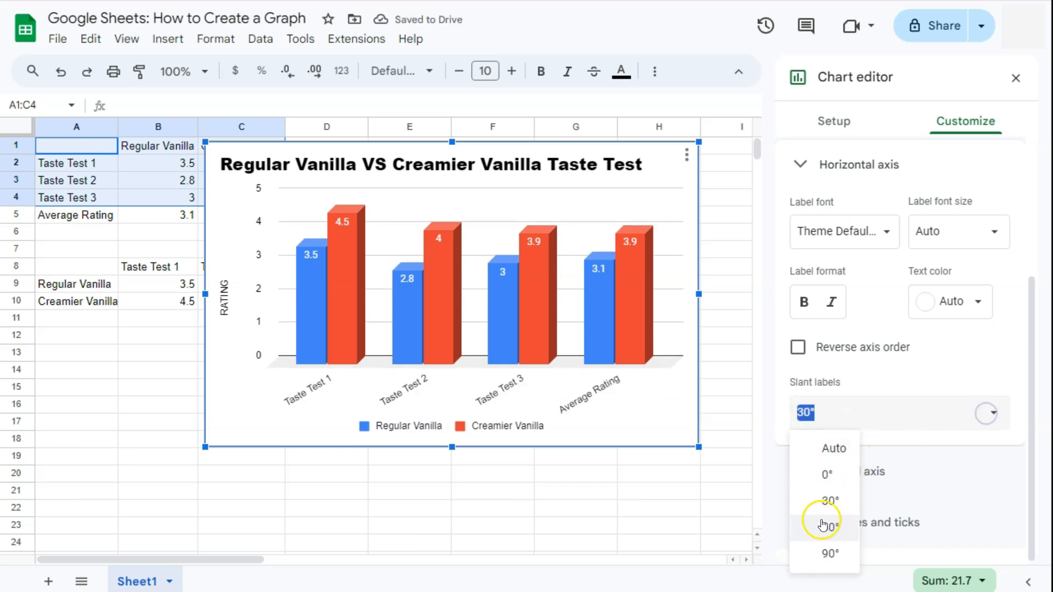
click(823, 525)
click(997, 412)
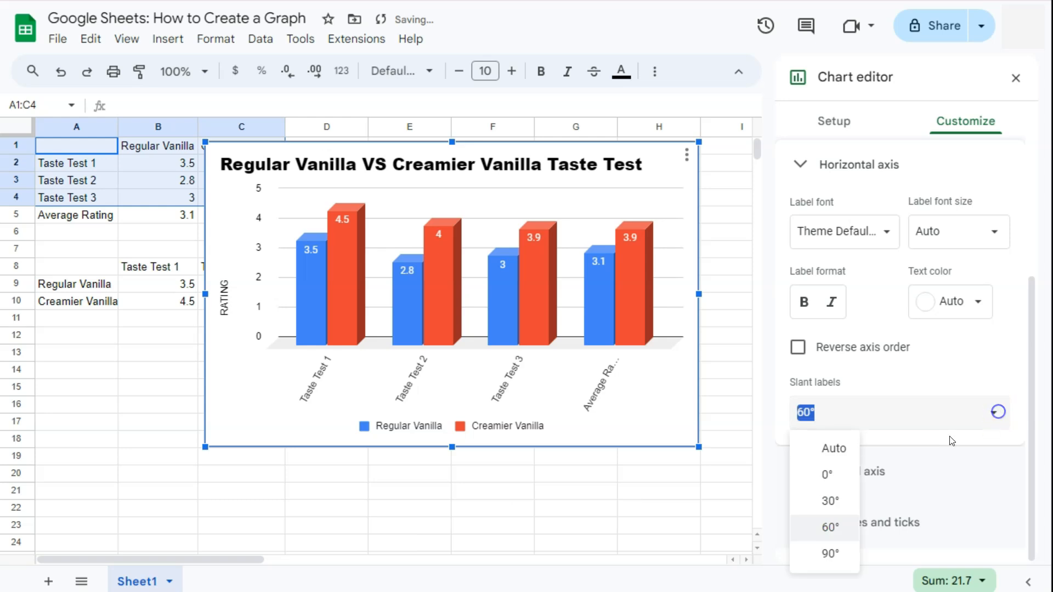
click(818, 553)
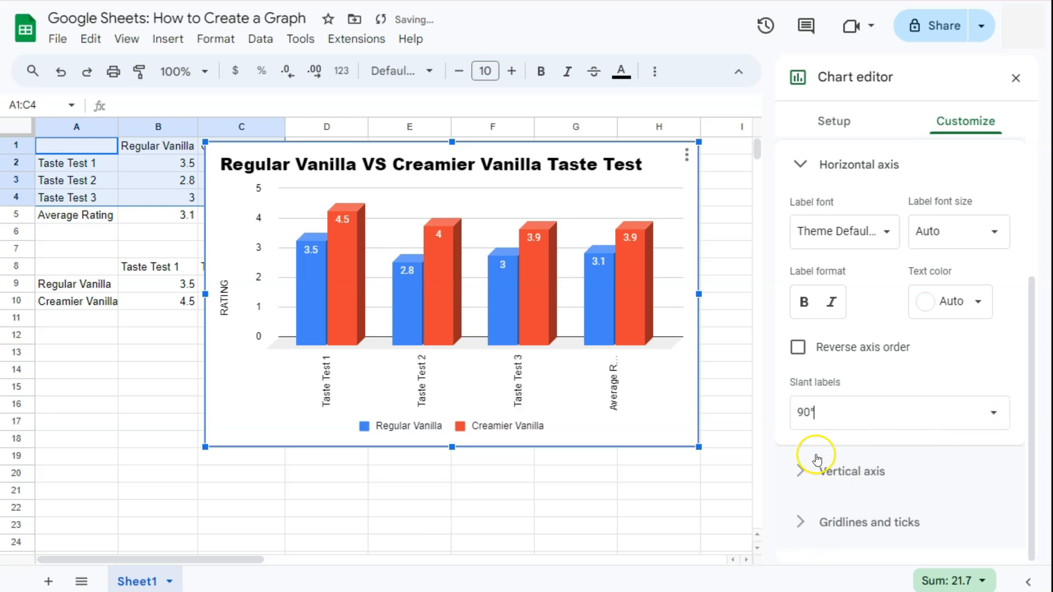
click(994, 413)
click(816, 502)
click(801, 164)
- Show the axis line on the chart's vertical axis
click(802, 418)
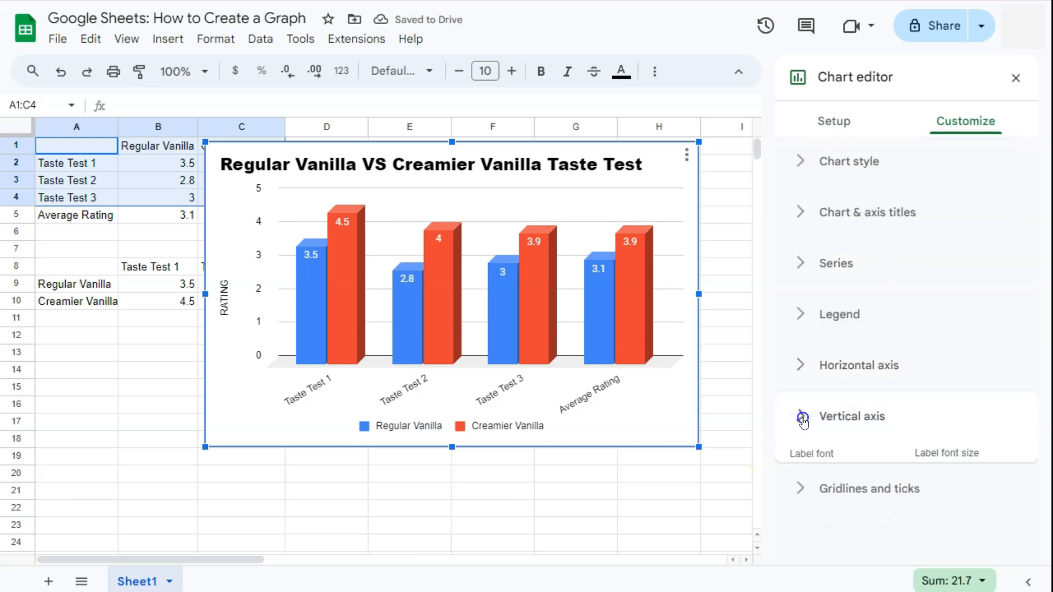
scroll(867, 393, down, 3)
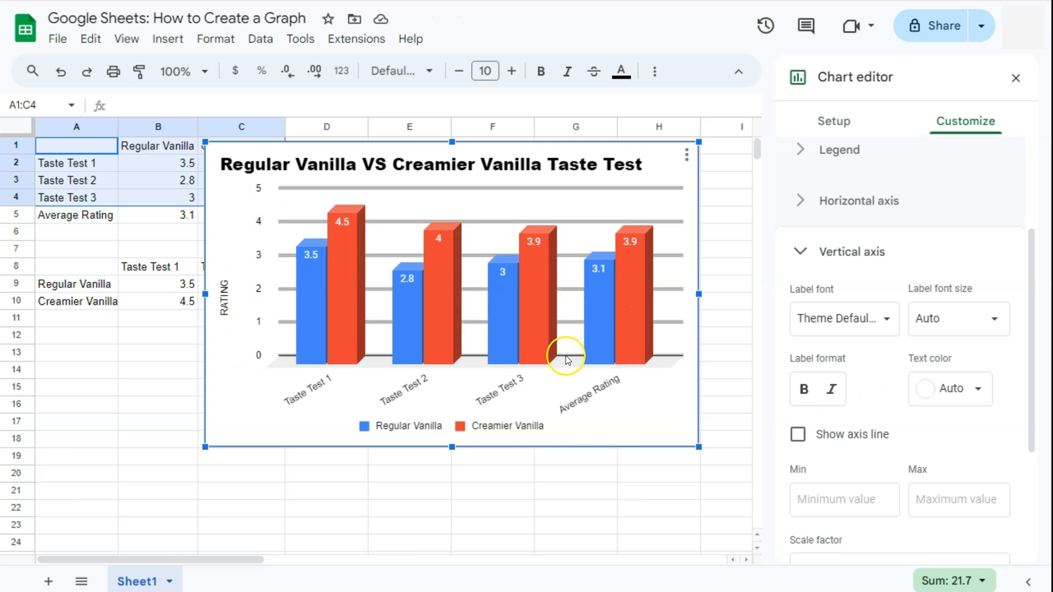
click(799, 436)
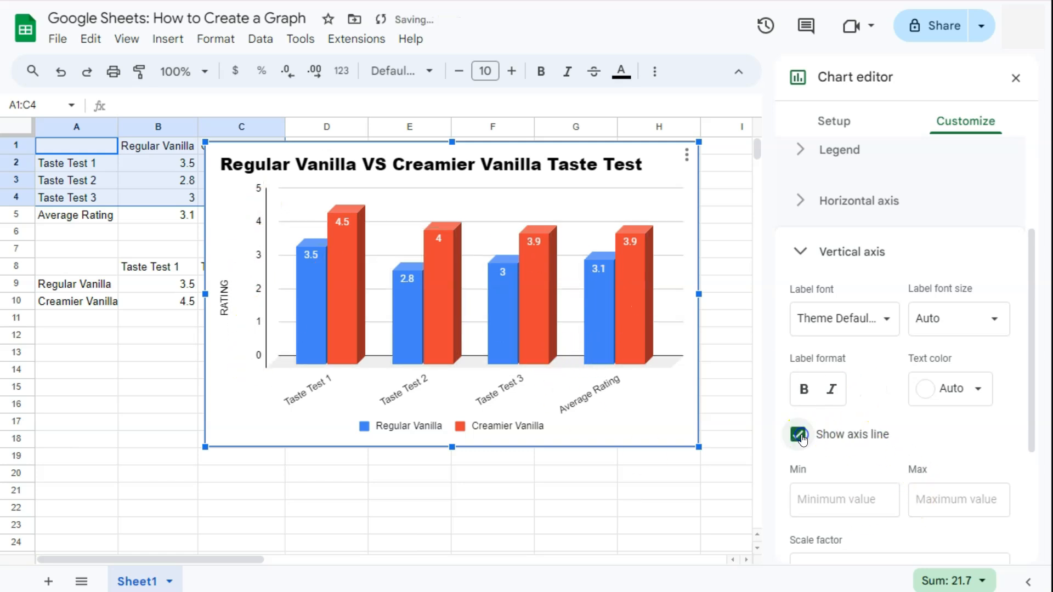
- Try limiting the vertical axis to a minimum of 1 and a maximum of 4.5
scroll(801, 438, down, 3)
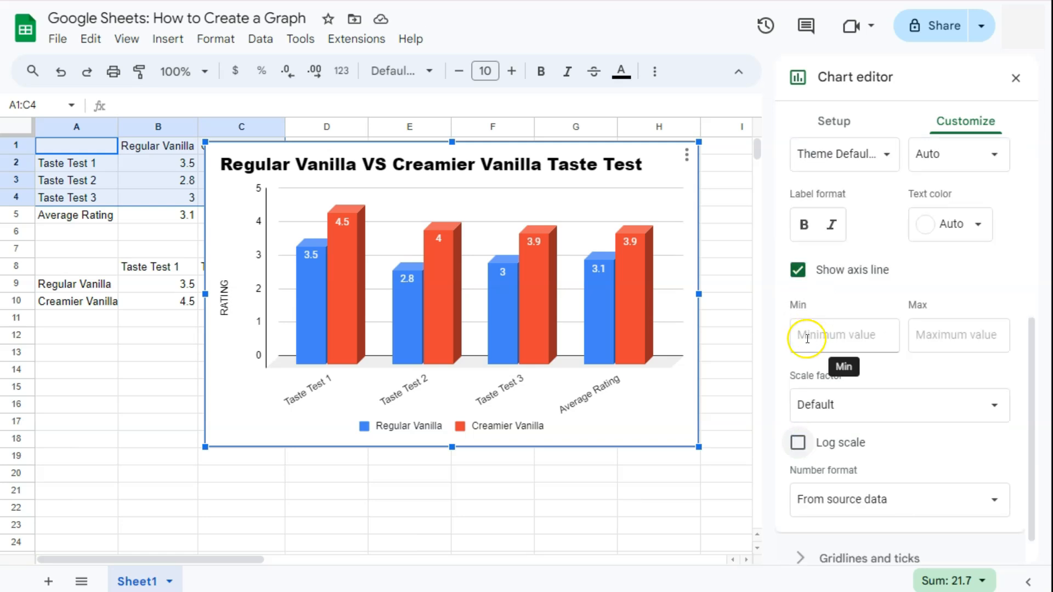
click(811, 336)
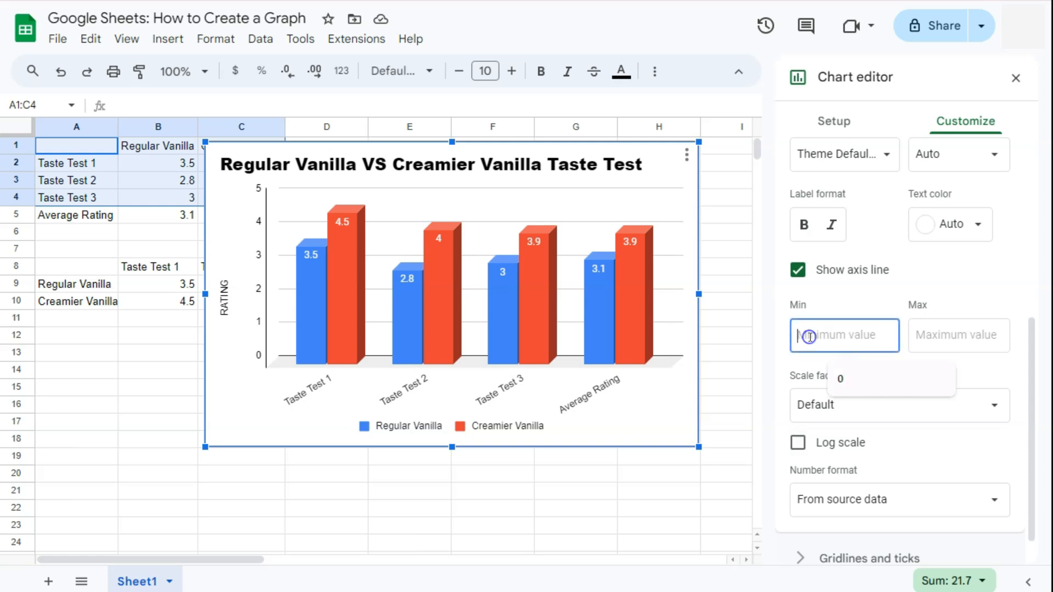
text(1)
click(921, 335)
text(4.5)
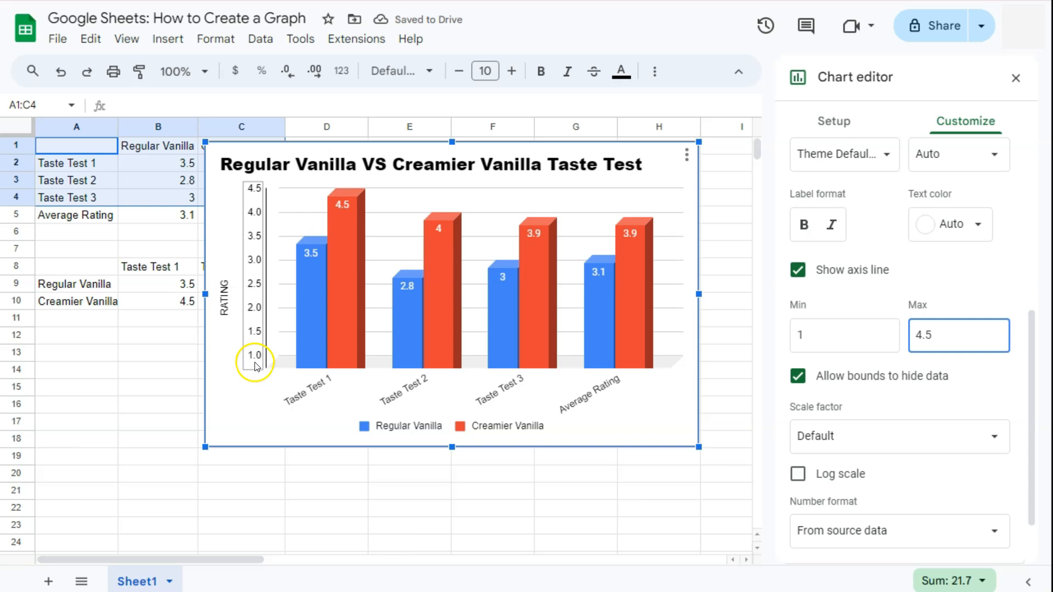
- Set the vertical axis range to a minimum of 0 and a maximum of 5
double_click(796, 336)
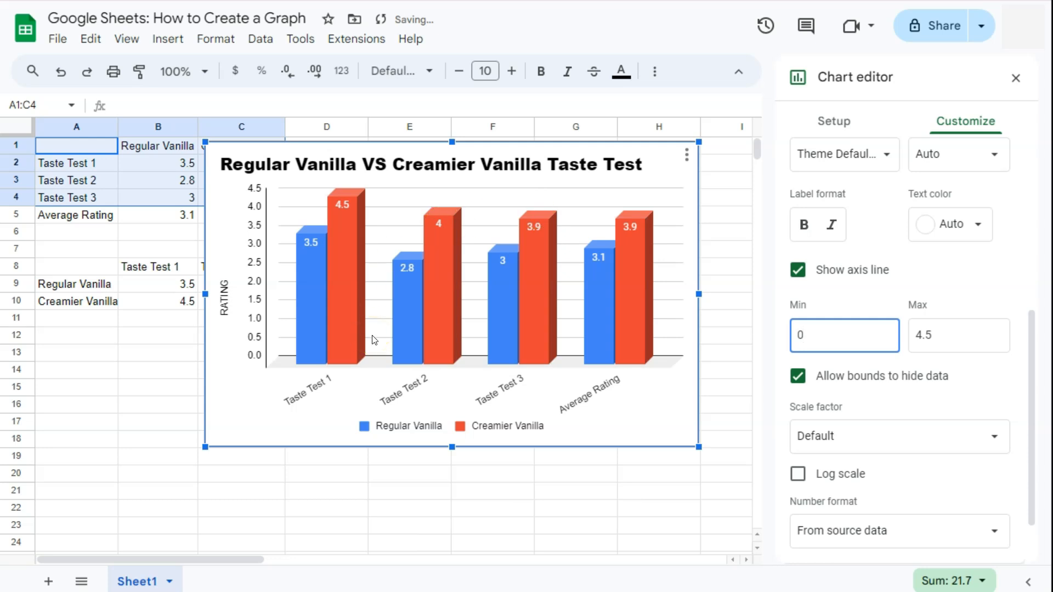
double_click(914, 335)
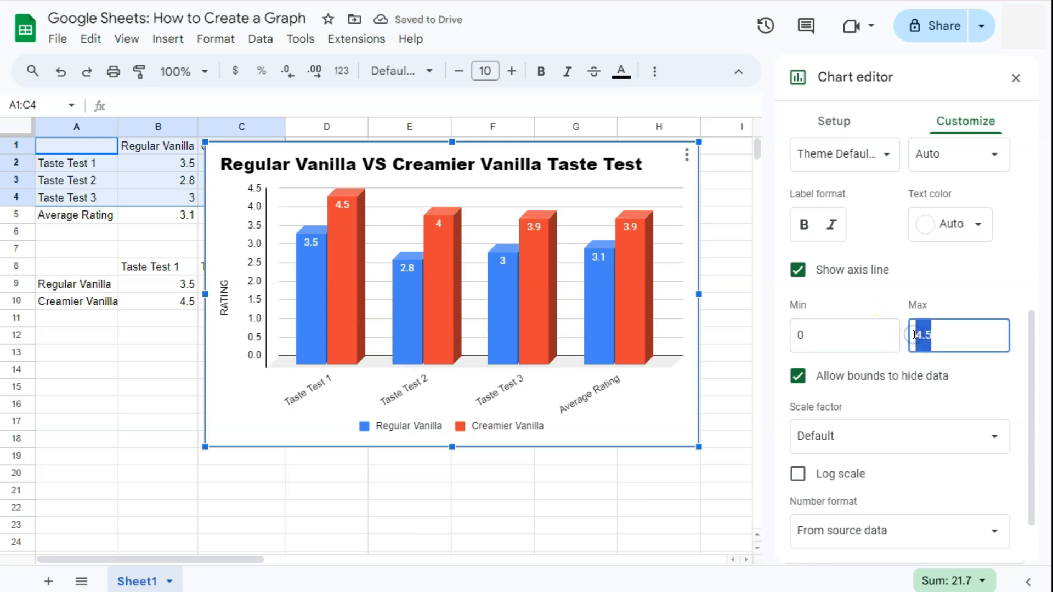
text(5)
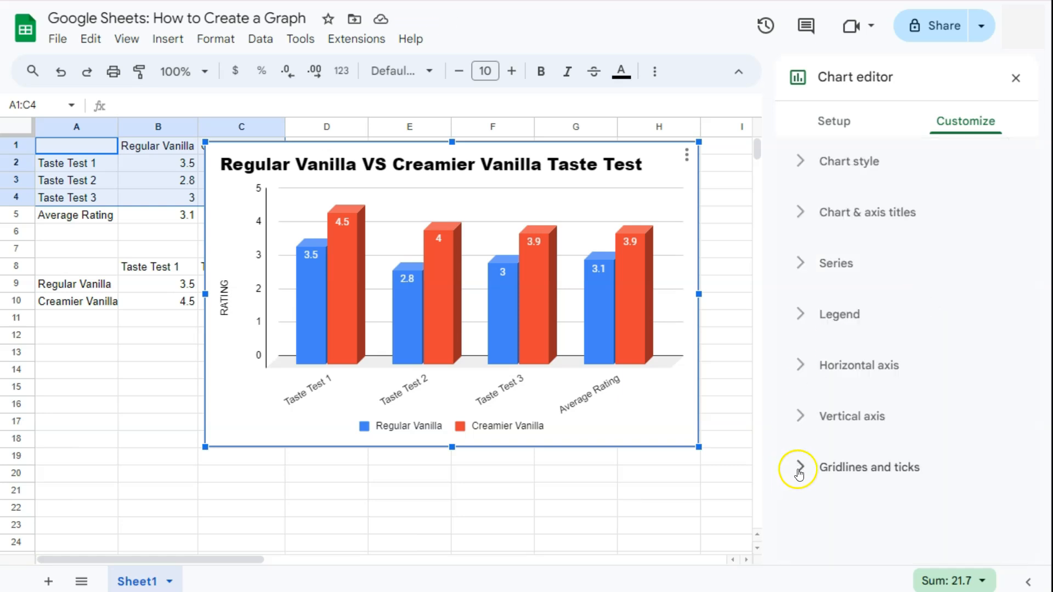
- Review the gridline and tick settings for the vertical axis and turn on its minor gridlines
click(800, 468)
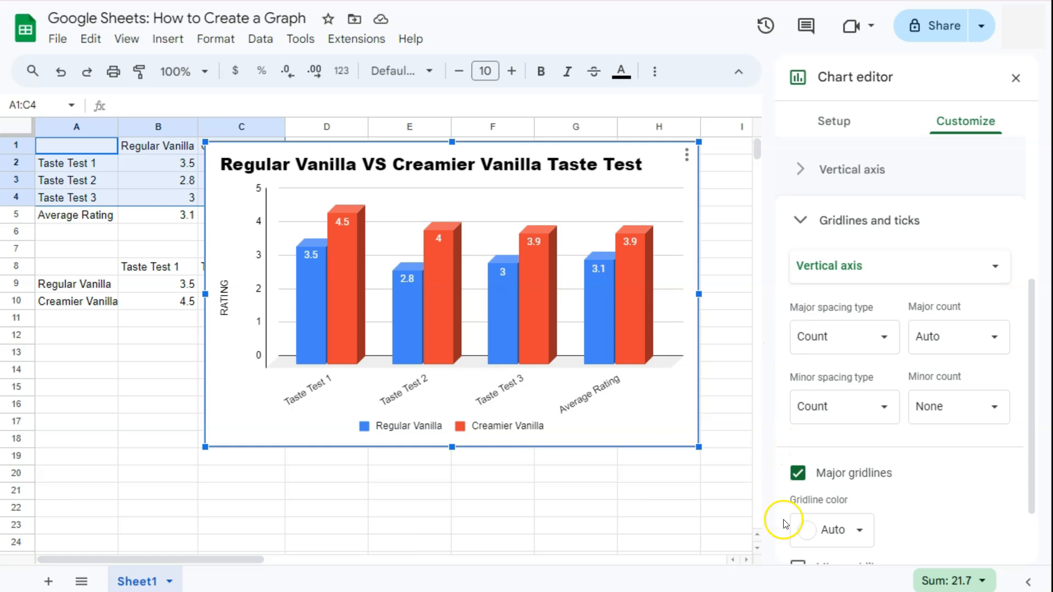
scroll(944, 481, down, 2)
scroll(1000, 410, up, 2)
scroll(1001, 409, down, 2)
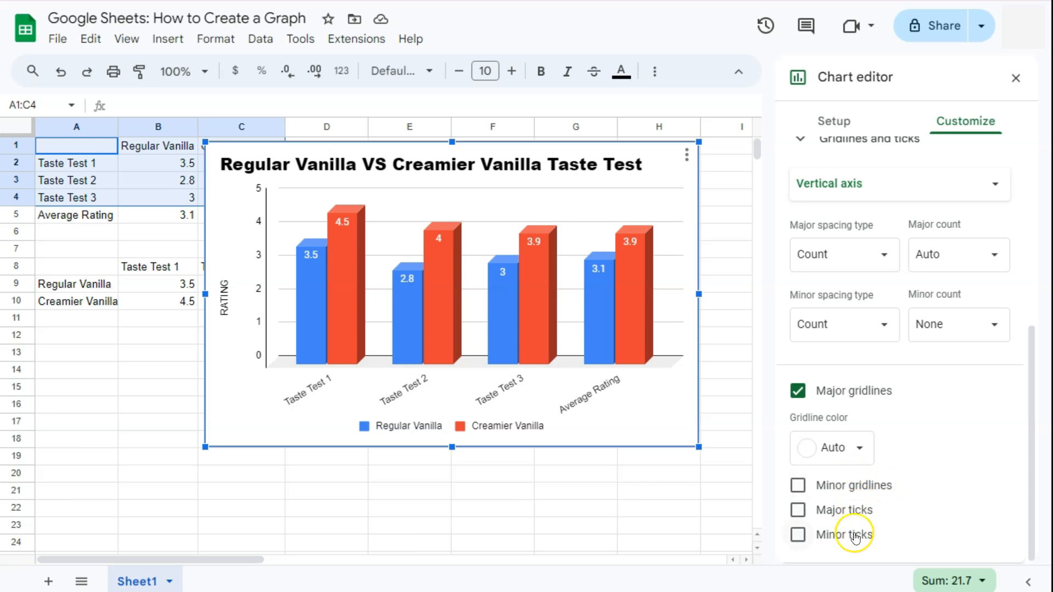
click(799, 486)
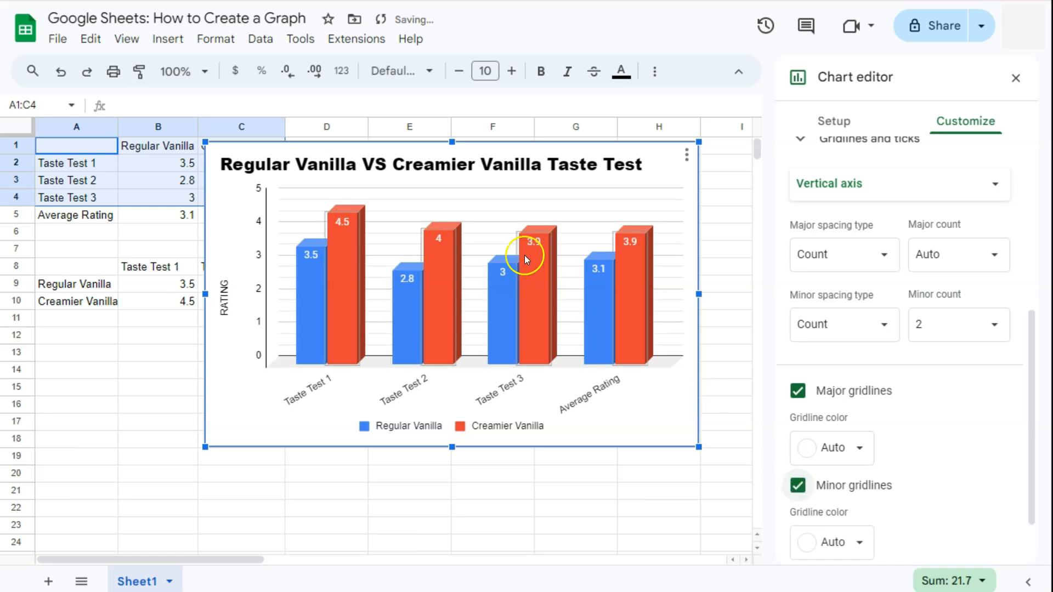
- Turn on both major and minor ticks for the vertical axis
scroll(783, 435, down, 2)
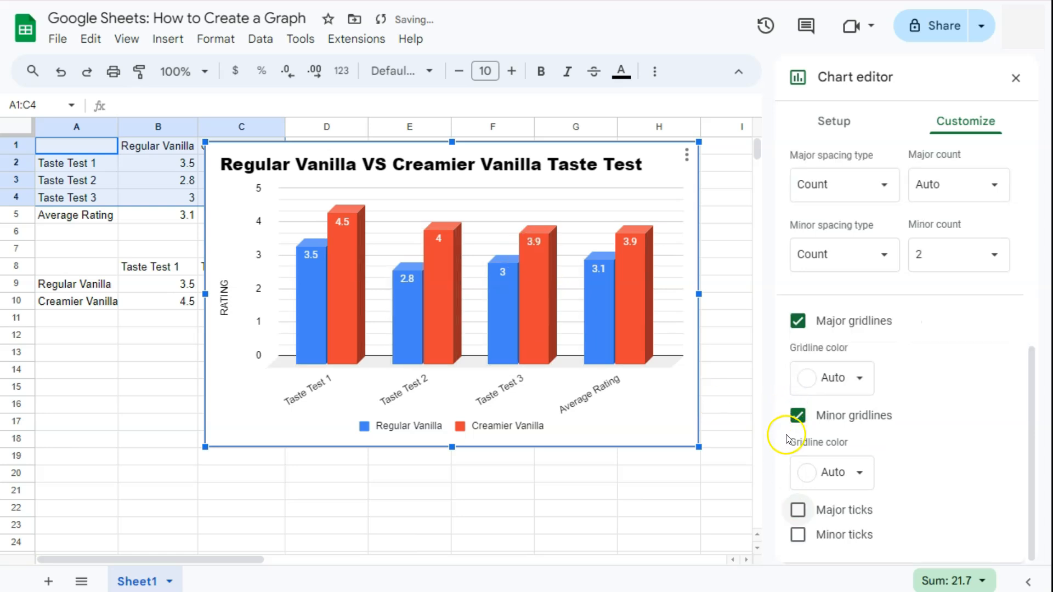
click(798, 510)
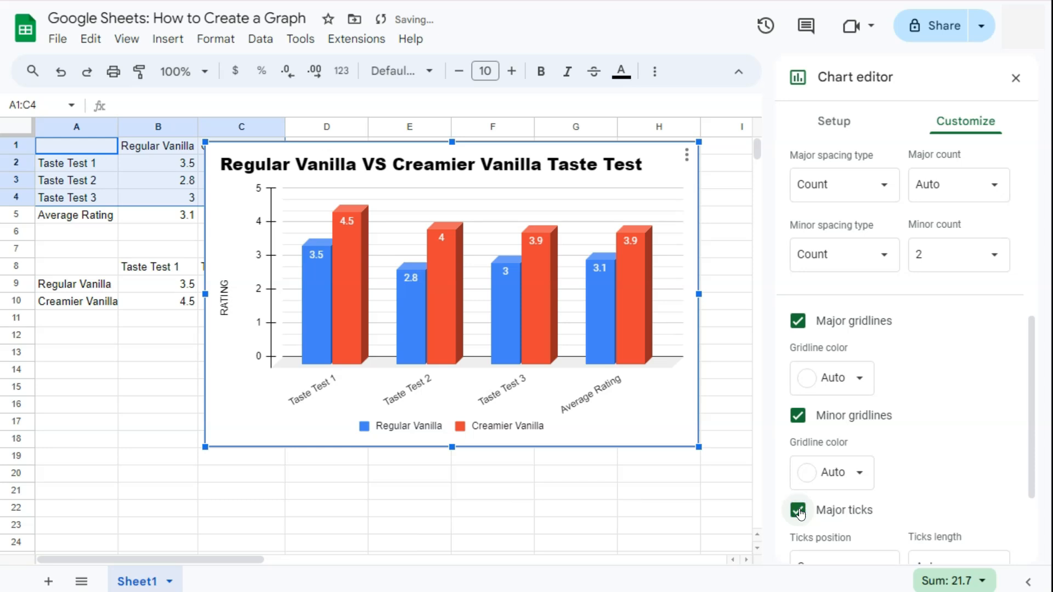
scroll(870, 497, down, 4)
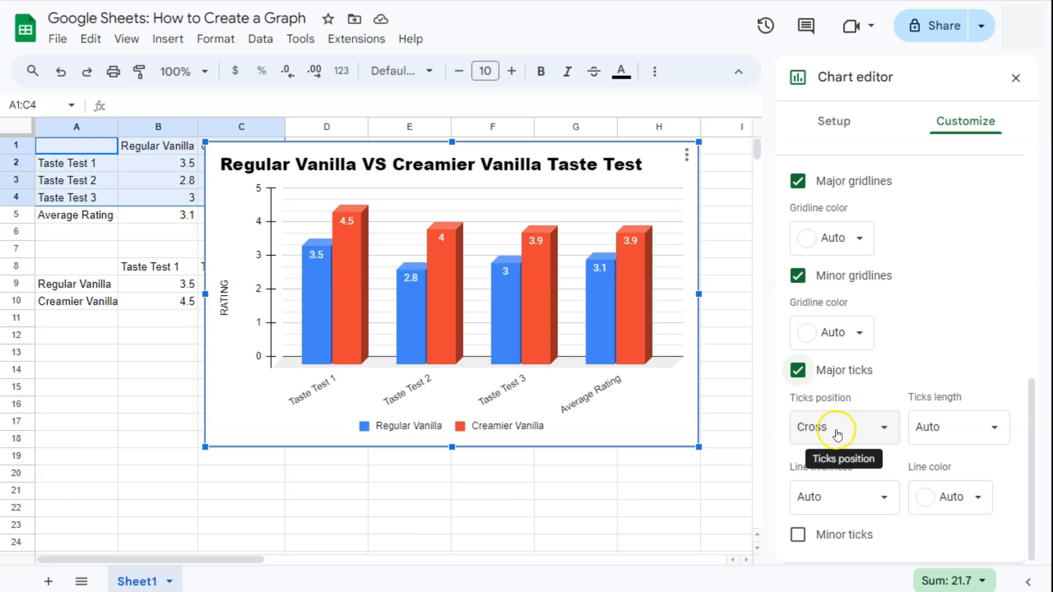
click(798, 536)
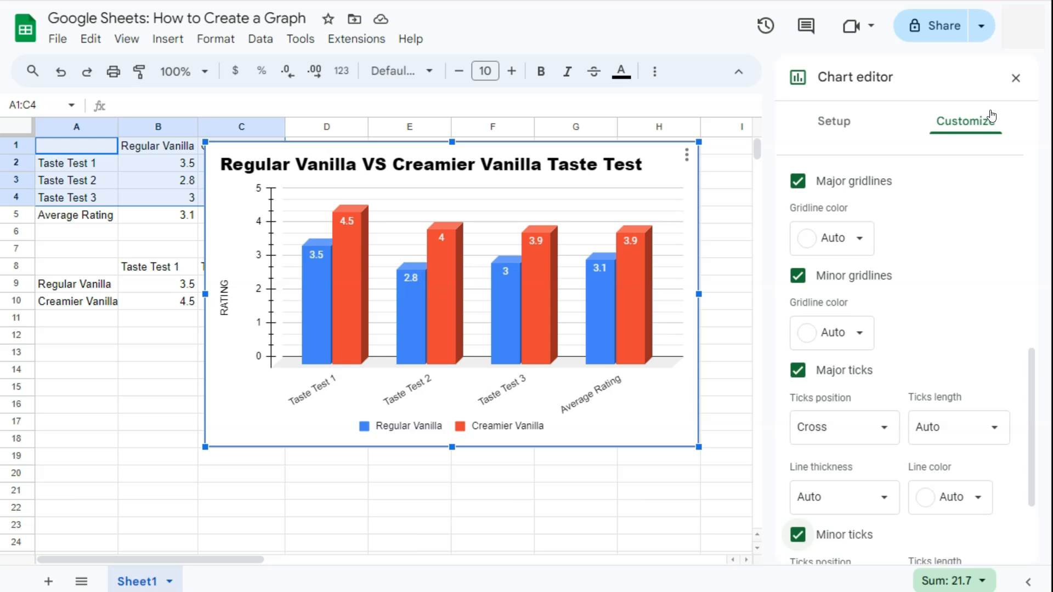
- Close the chart editor and move the chart clear of the data tables, over columns F to K
click(1016, 78)
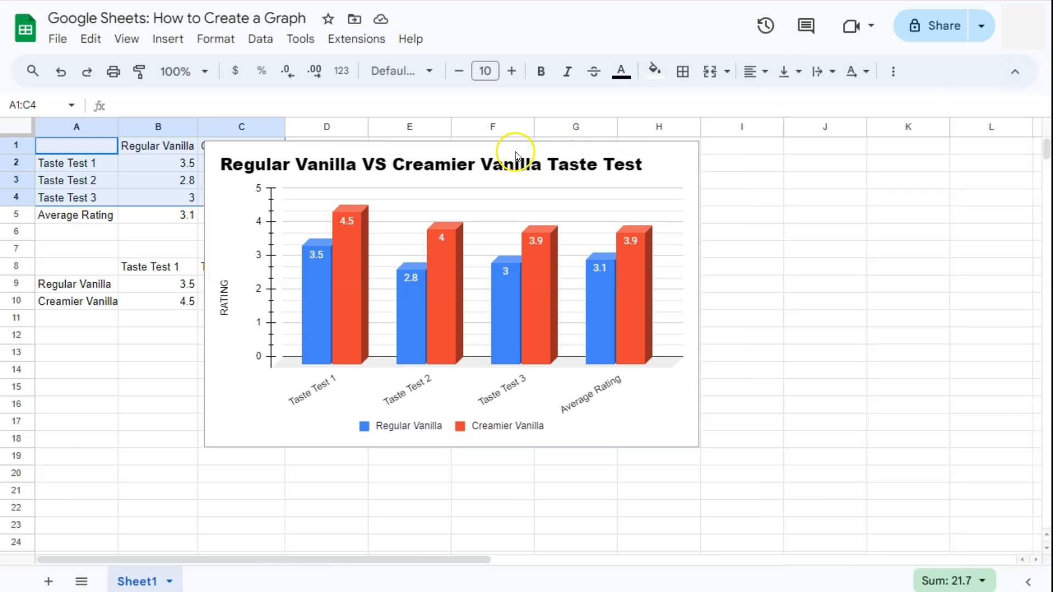
drag(515, 148, 793, 147)
click(336, 425)
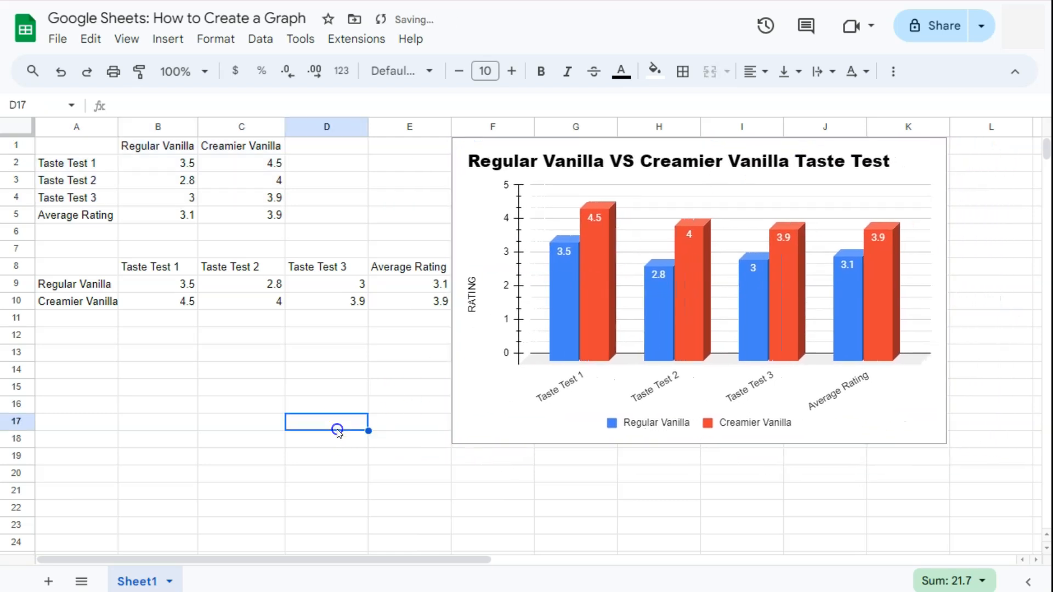